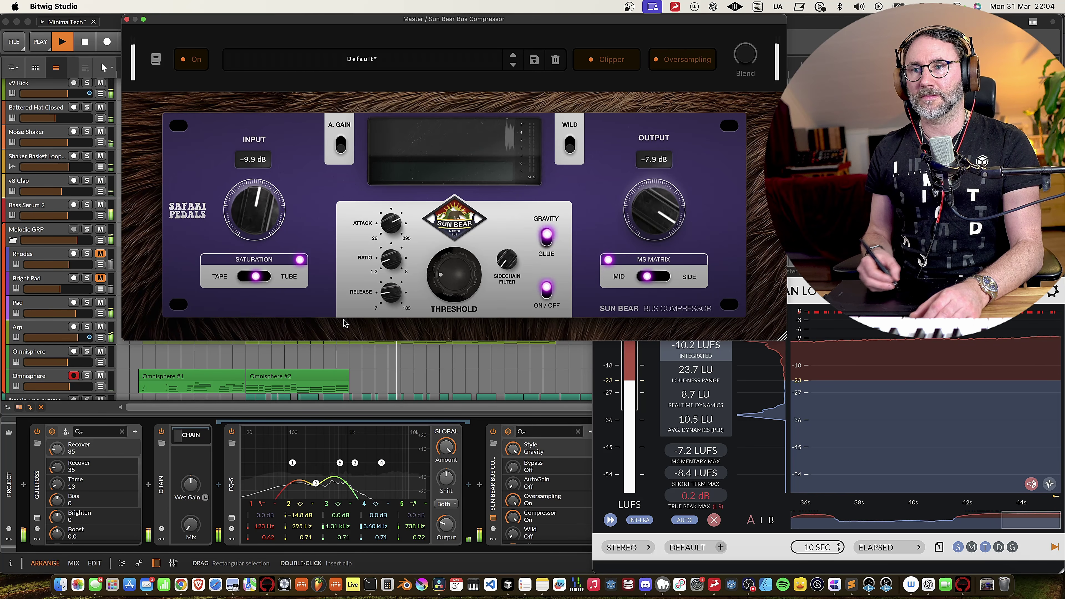
Set the bus compressor's input gain to 1.5 dB and its output gain to -0.3 dB
{"action": "left_click", "coordinate": [300, 259]}
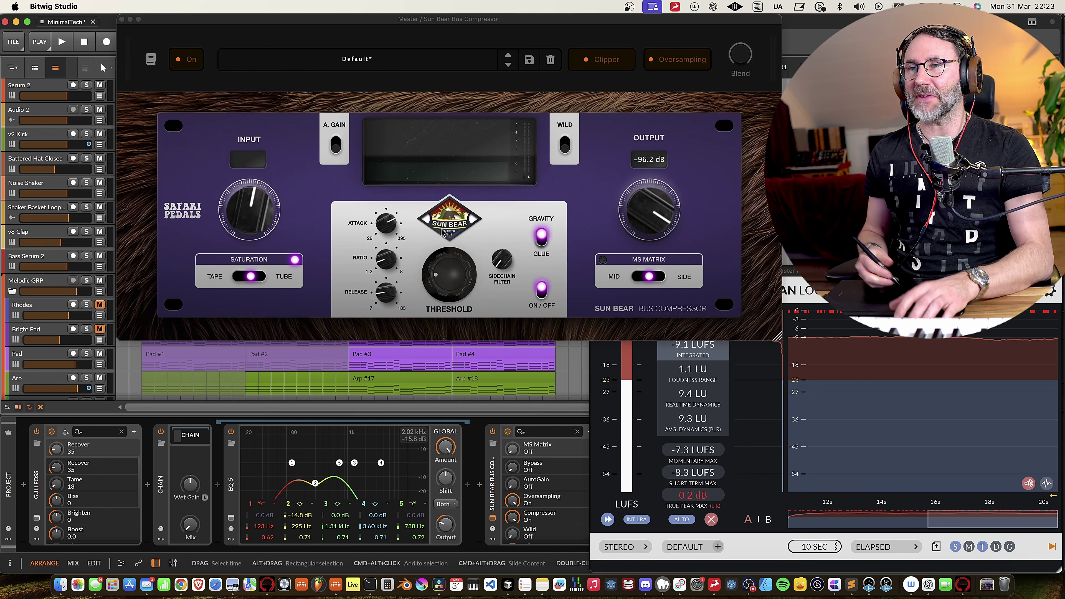
{"action": "double_click", "coordinate": [371, 24]}
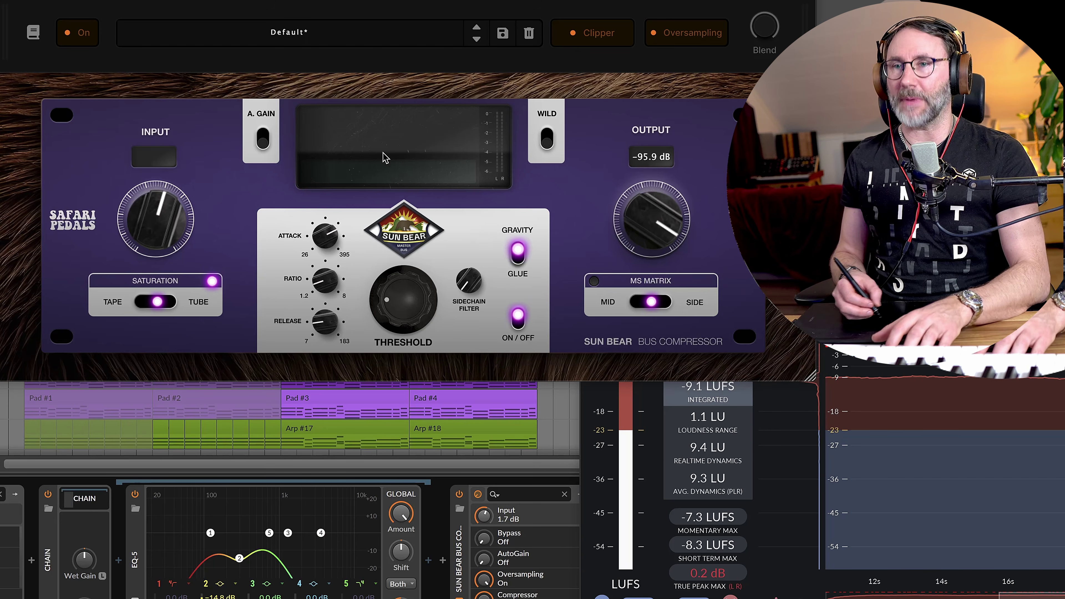
{"action": "left_click_drag", "start_coordinate": [159, 221], "coordinate": [156, 225]}
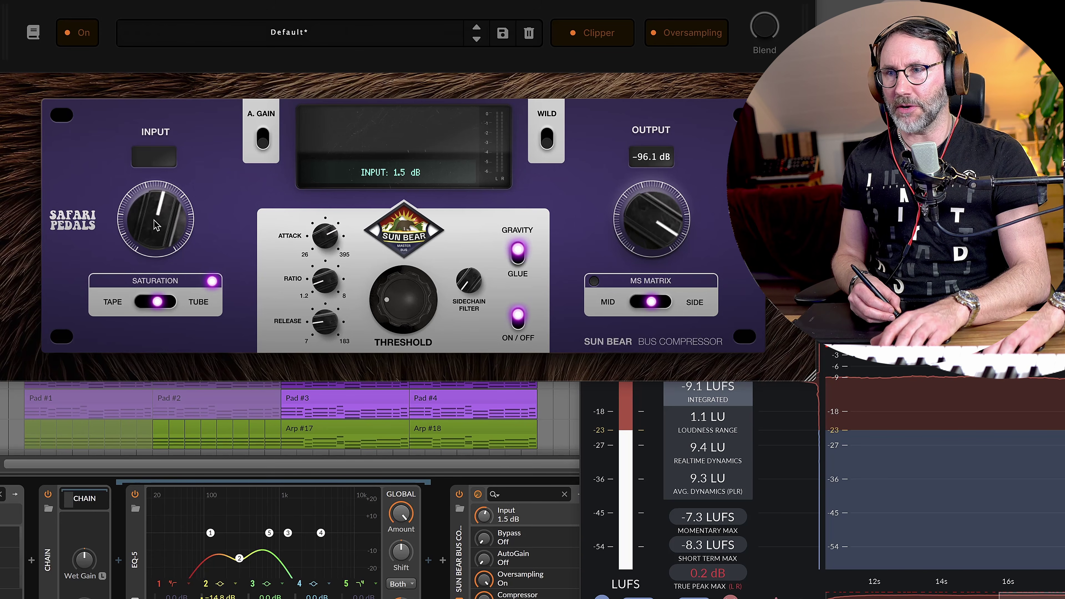
{"action": "mouse_move", "coordinate": [670, 219]}
{"action": "left_mouse_down"}
{"action": "mouse_move", "coordinate": [658, 228]}
{"action": "mouse_move", "coordinate": [660, 208]}
{"action": "left_mouse_up"}
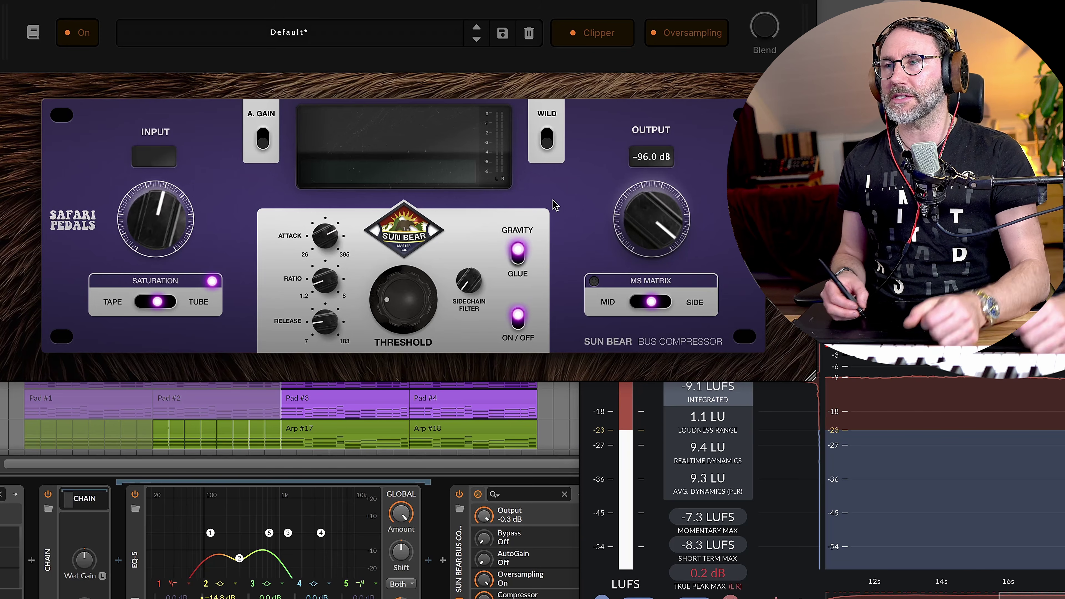
Switch auto gain on and back off, and do the same with the Wild mode
{"action": "left_click", "coordinate": [264, 140]}
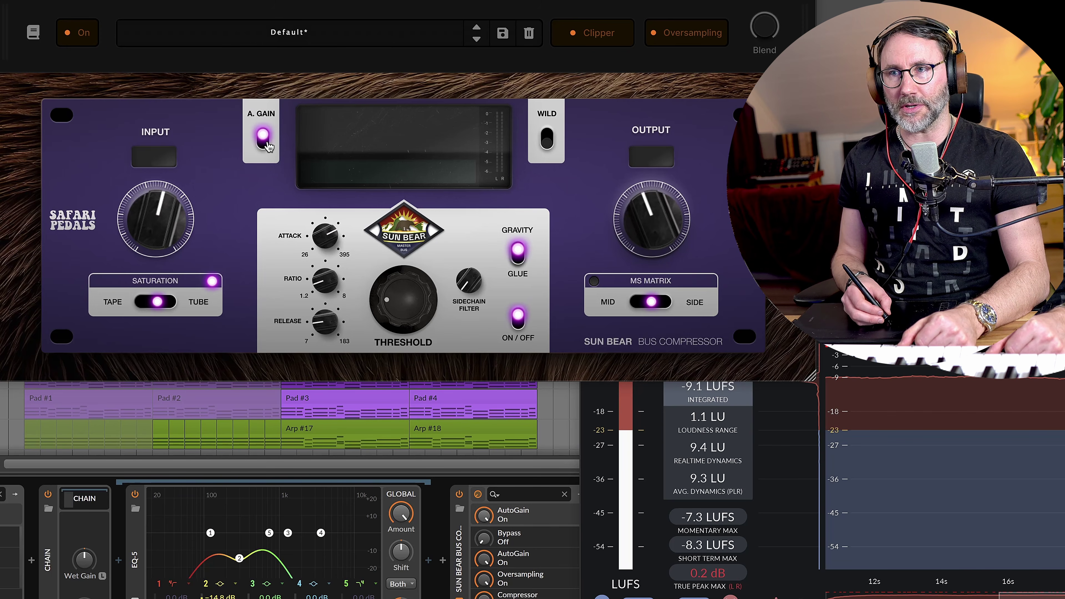
{"action": "left_click", "coordinate": [262, 140]}
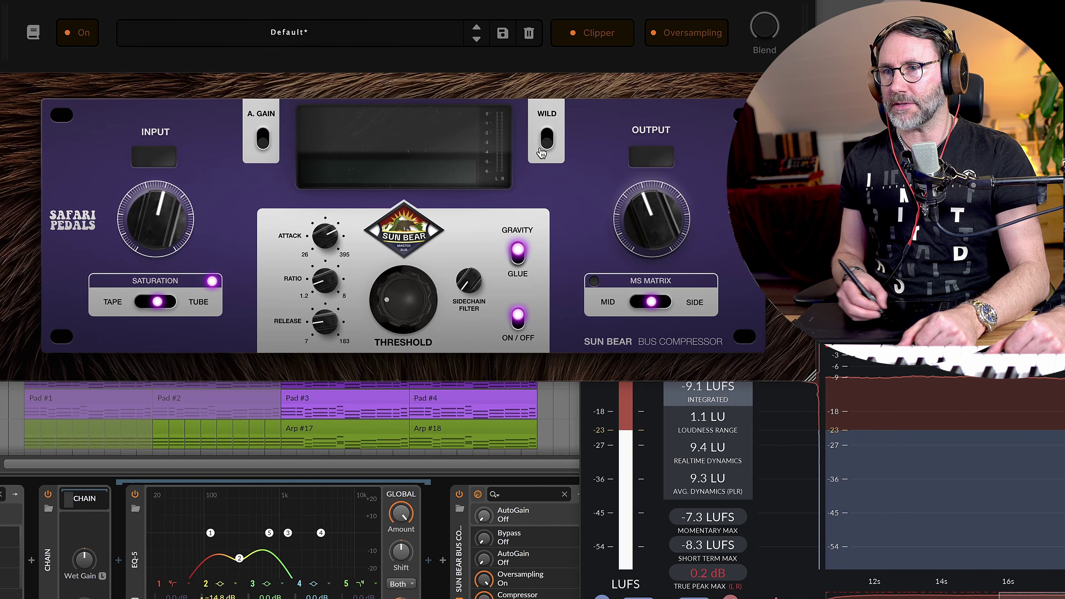
{"action": "left_click", "coordinate": [547, 139]}
{"action": "left_click", "coordinate": [547, 141]}
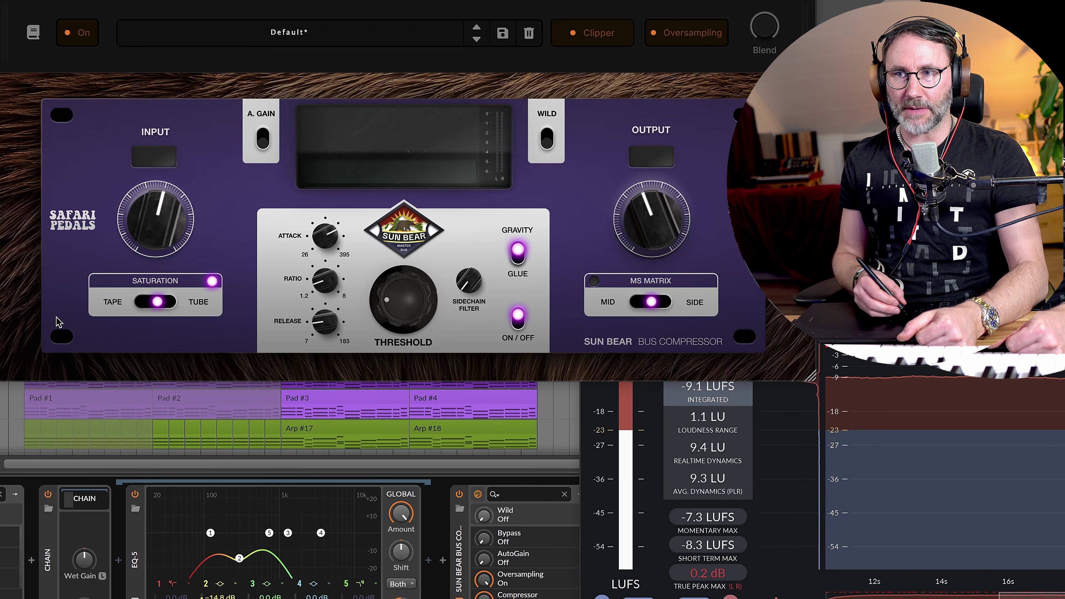
Switch the saturation off and back on, and set its tape/tube balance to 100% tape
{"action": "left_click", "coordinate": [211, 283]}
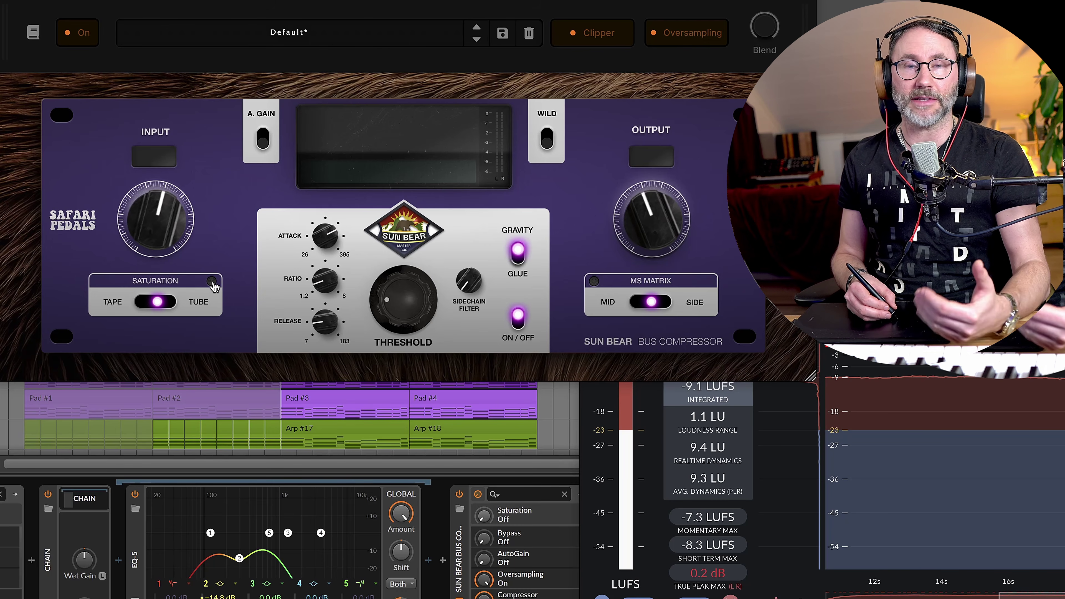
{"action": "mouse_move", "coordinate": [160, 309]}
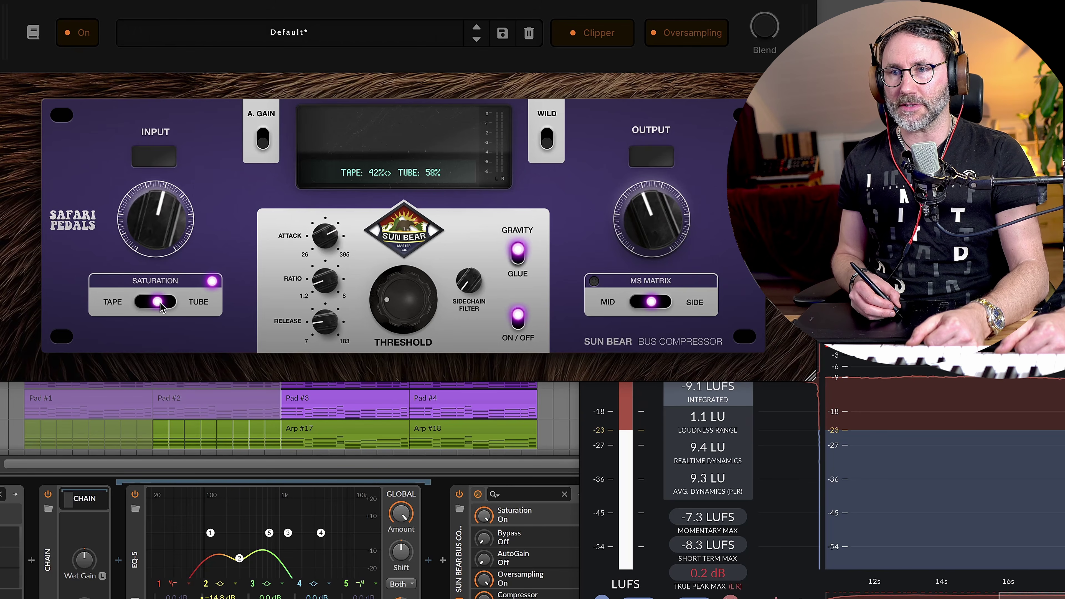
{"action": "left_click_drag", "start_coordinate": [148, 307], "coordinate": [60, 309]}
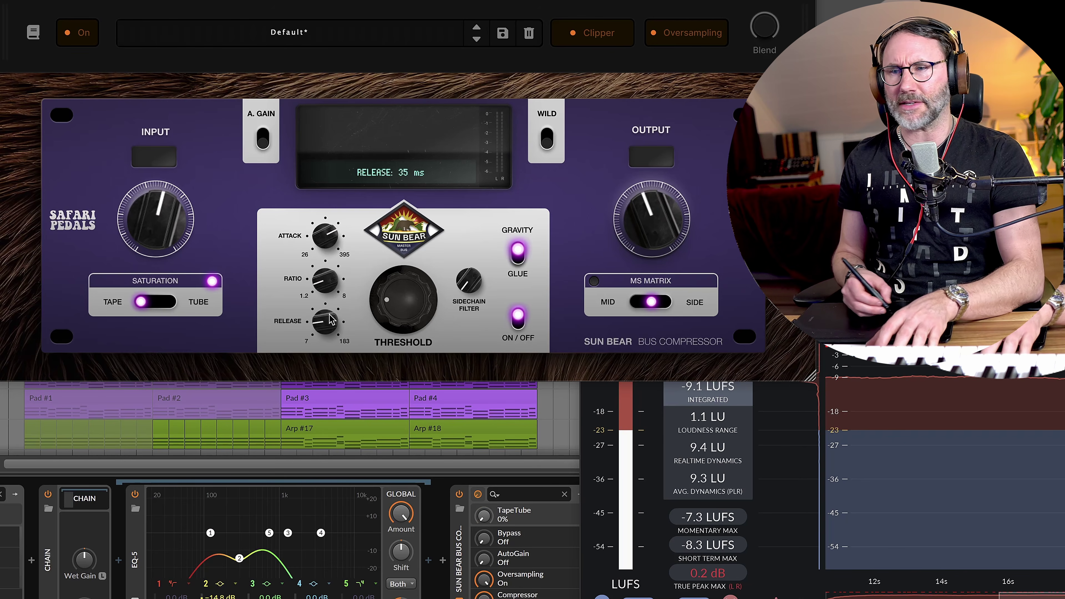
Play the track and compare the saturation's tape and tube ends, leaving the balance at 96% tube
{"action": "key", "text": "space"}
{"action": "mouse_move", "coordinate": [135, 307]}
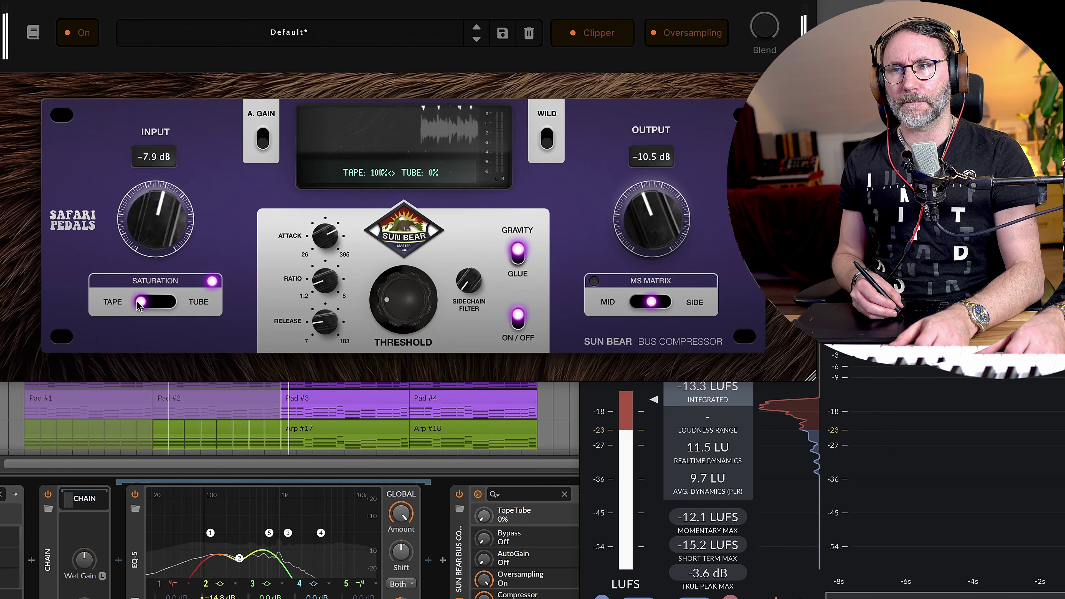
{"action": "left_click_drag", "start_coordinate": [135, 306], "coordinate": [356, 312]}
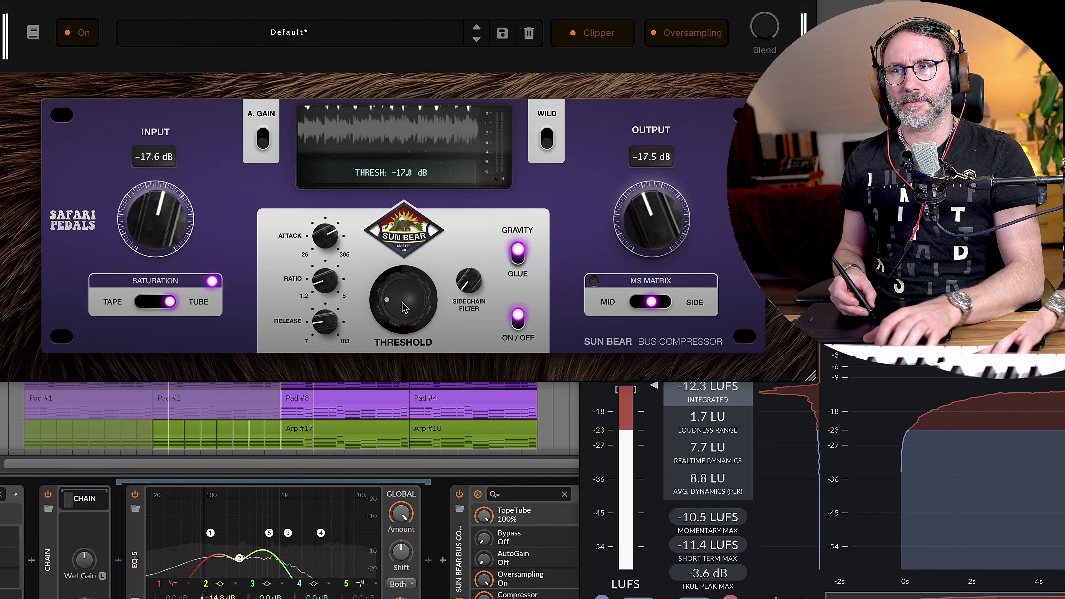
{"action": "mouse_move", "coordinate": [171, 305]}
{"action": "mouse_move", "coordinate": [171, 305]}
{"action": "left_mouse_down"}
{"action": "mouse_move", "coordinate": [139, 305]}
{"action": "mouse_move", "coordinate": [180, 306]}
{"action": "left_mouse_up"}
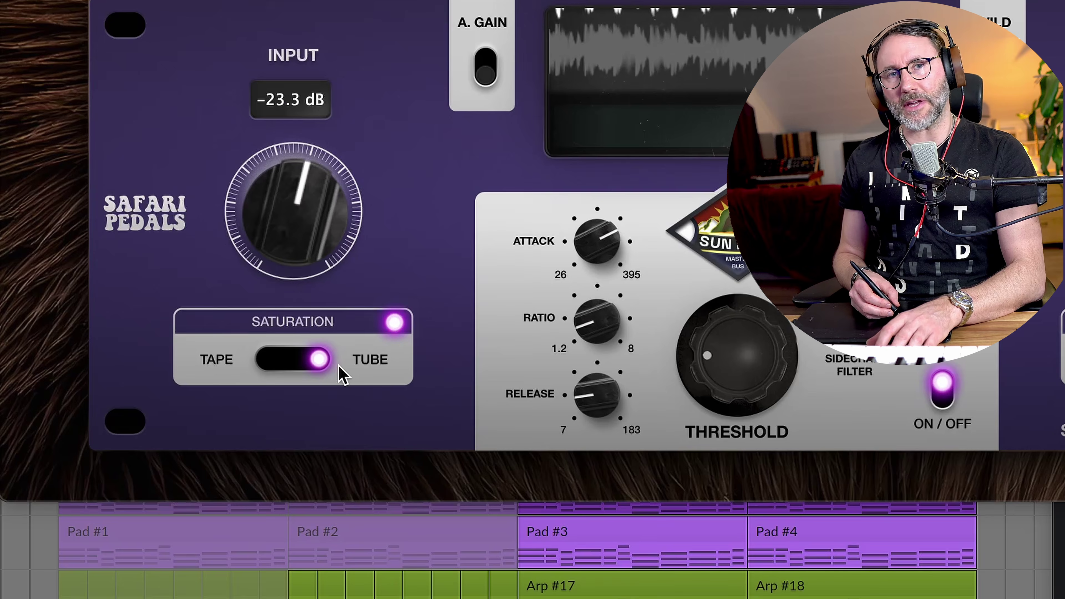
{"action": "mouse_move", "coordinate": [328, 369]}
{"action": "left_mouse_down"}
{"action": "mouse_move", "coordinate": [209, 364]}
{"action": "mouse_move", "coordinate": [37, 409]}
{"action": "mouse_move", "coordinate": [366, 375]}
{"action": "mouse_move", "coordinate": [327, 376]}
{"action": "left_mouse_up"}
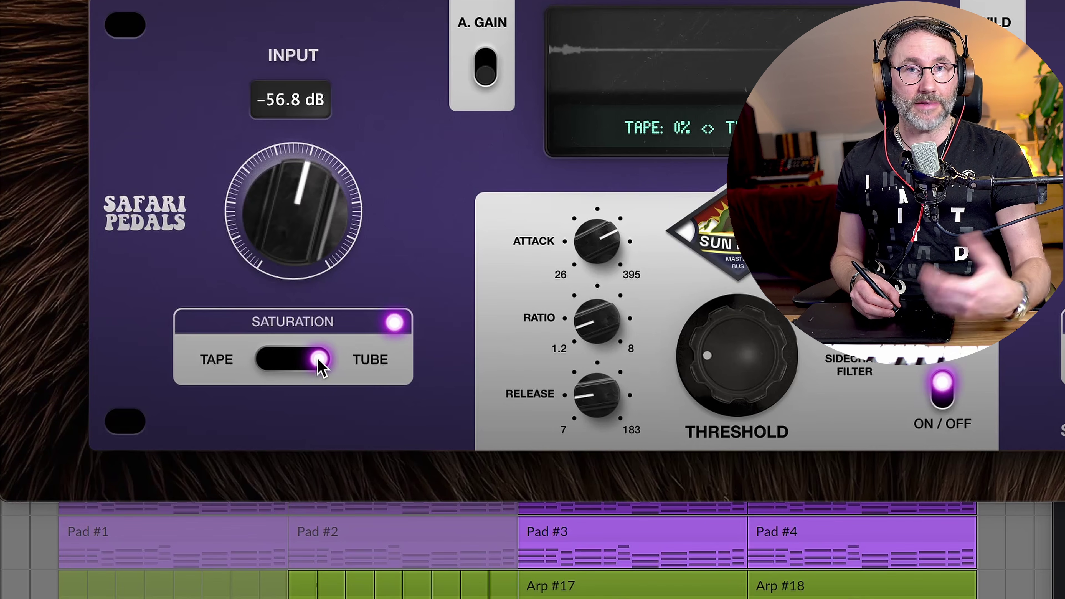
{"action": "mouse_move", "coordinate": [325, 368]}
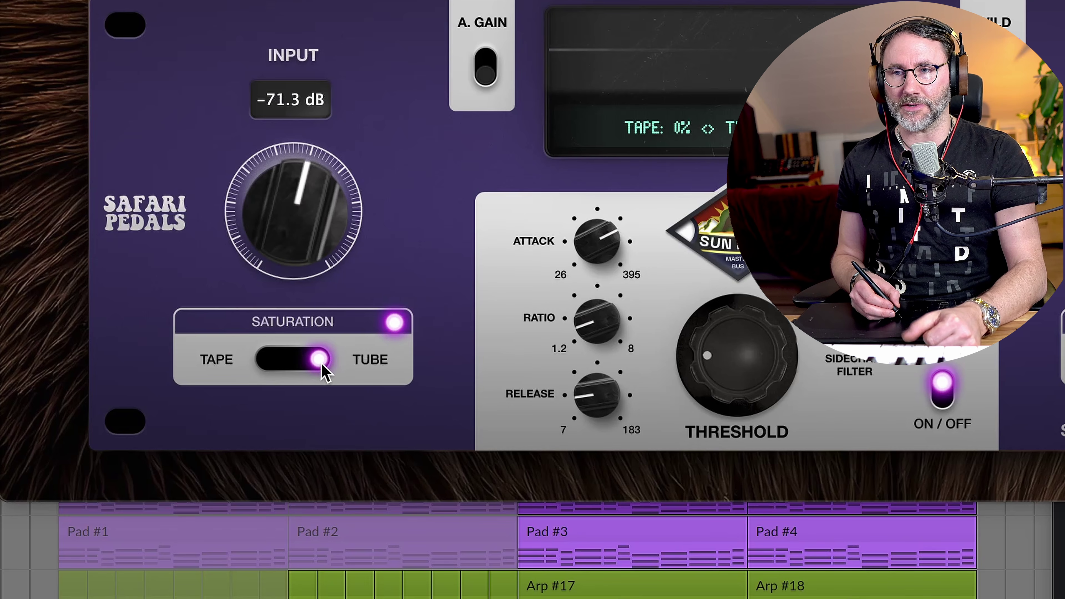
{"action": "left_click_drag", "start_coordinate": [323, 361], "coordinate": [226, 368]}
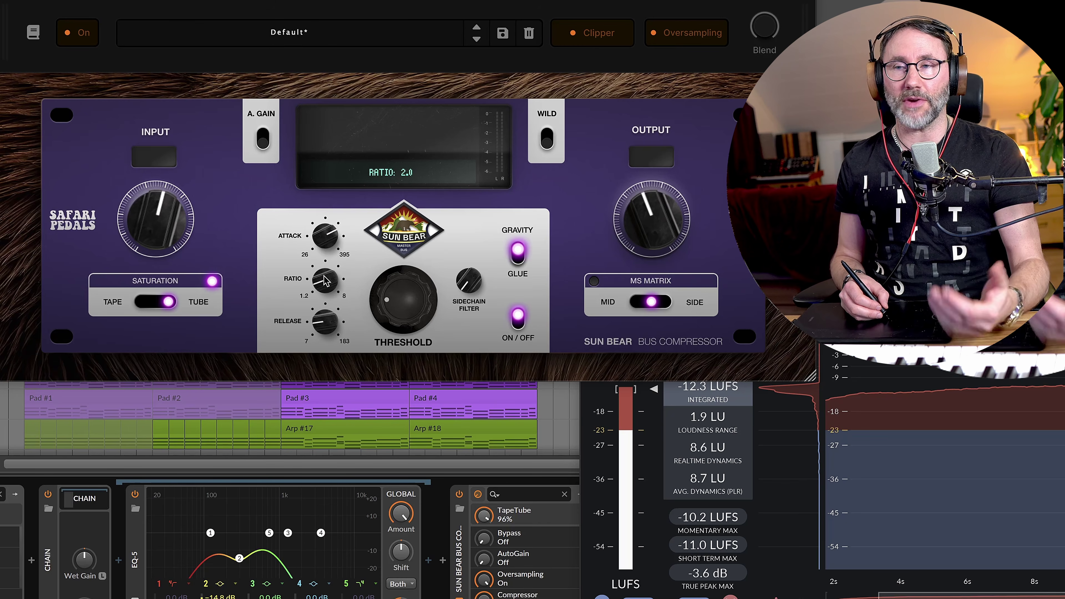
Adjust the compressor's threshold around -17.7 dB
{"action": "mouse_move", "coordinate": [329, 318]}
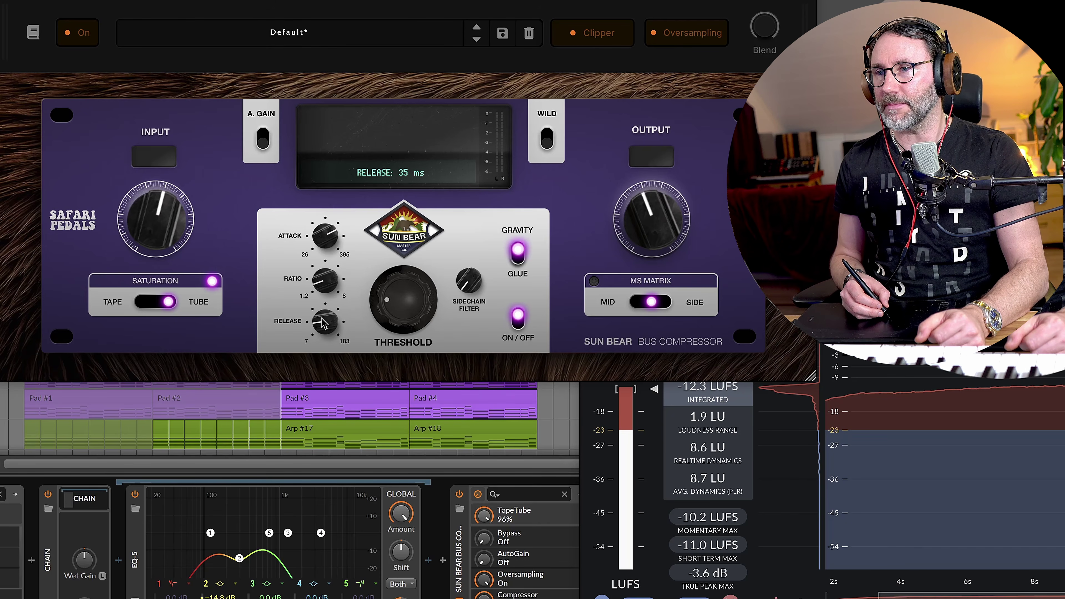
{"action": "left_click_drag", "start_coordinate": [413, 305], "coordinate": [411, 309]}
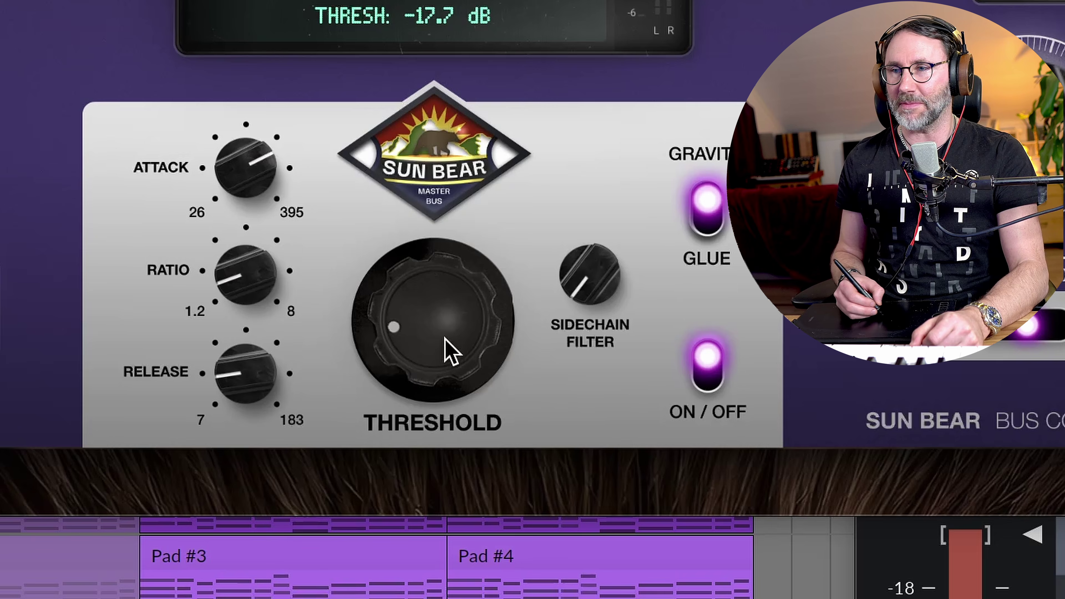
{"action": "left_click_drag", "start_coordinate": [451, 340], "coordinate": [456, 409]}
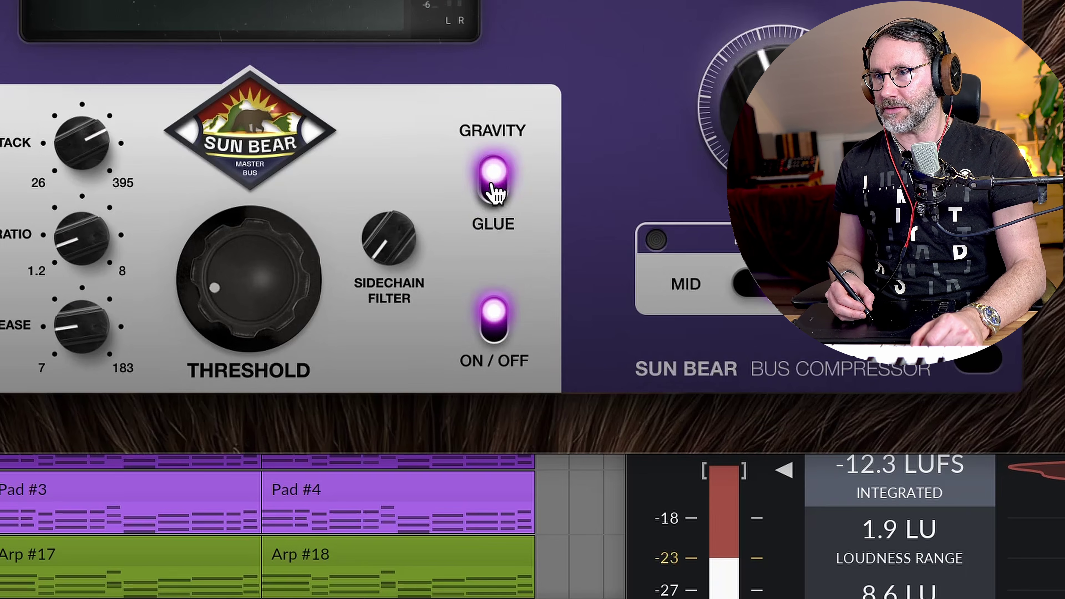
Switch the compressor style from Gravity to Glue and back, and try the sidechain filter, leaving it at 30 Hz
{"action": "left_click", "coordinate": [494, 193]}
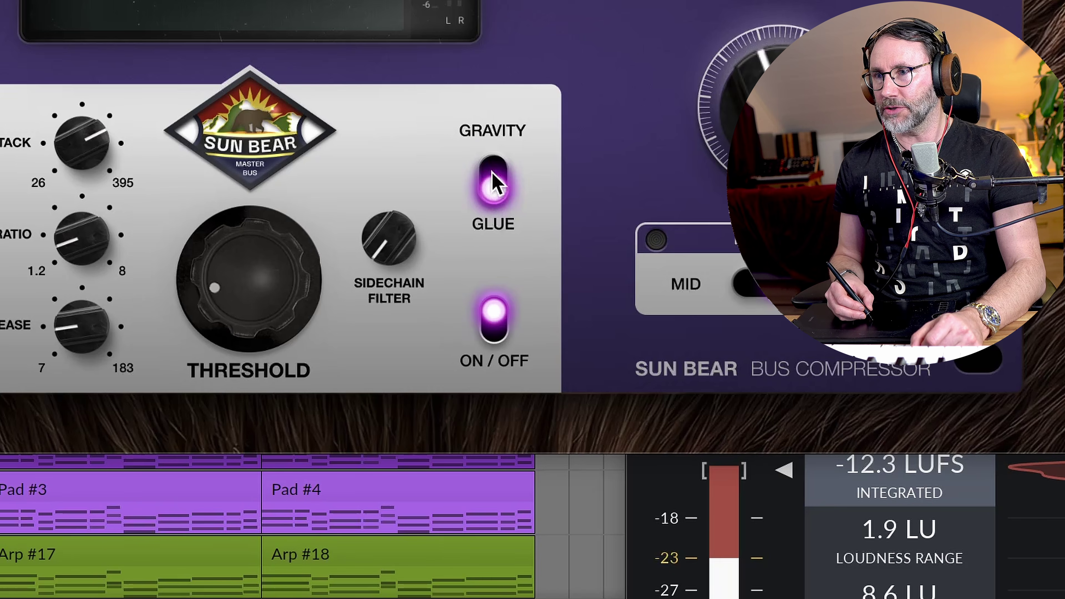
{"action": "left_click", "coordinate": [493, 180]}
{"action": "mouse_move", "coordinate": [389, 247]}
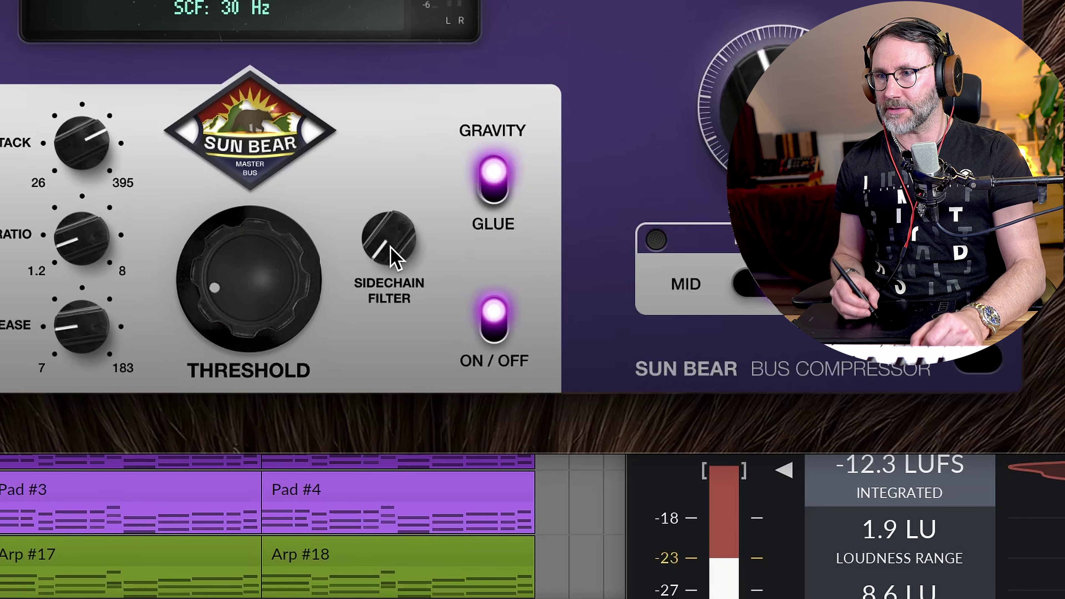
{"action": "left_click_drag", "start_coordinate": [400, 247], "coordinate": [418, 425]}
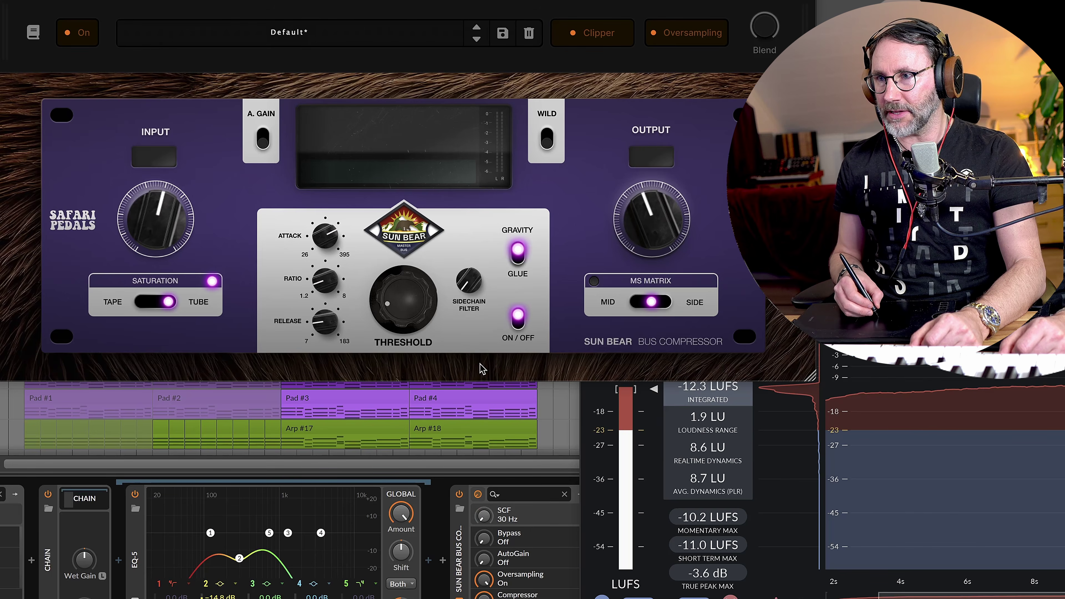
Switch the compressor section off and back on, and the MS matrix on and back off
{"action": "left_click", "coordinate": [519, 319]}
{"action": "left_click", "coordinate": [520, 323]}
{"action": "left_click", "coordinate": [594, 282]}
{"action": "left_click", "coordinate": [594, 281]}
Try the MS matrix balance fully towards mid and return it to the centre
{"action": "mouse_move", "coordinate": [654, 305]}
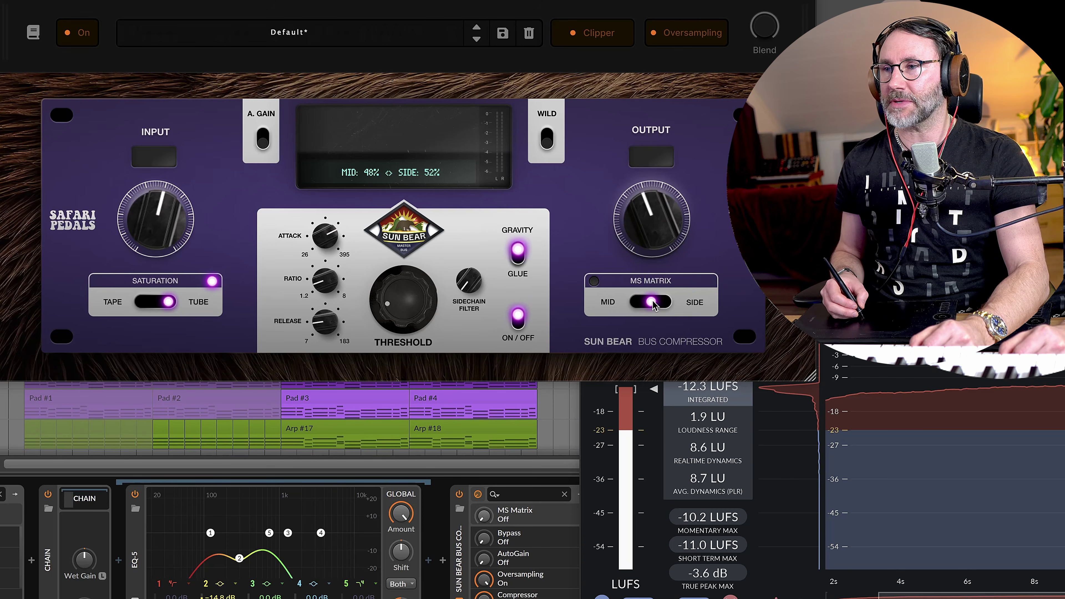
{"action": "left_click_drag", "start_coordinate": [637, 308], "coordinate": [562, 323]}
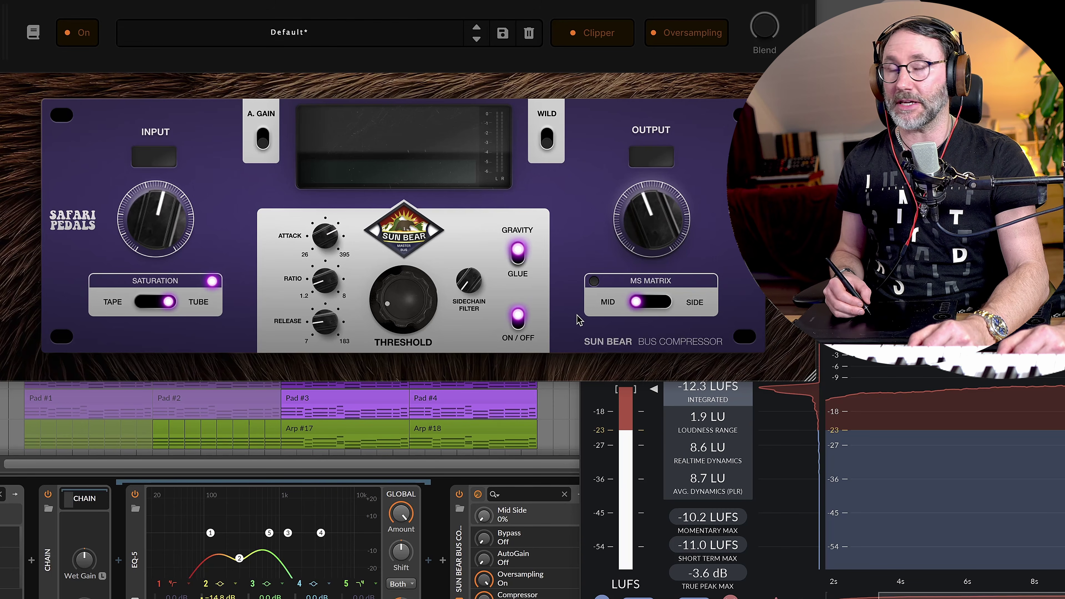
{"action": "mouse_move", "coordinate": [636, 302]}
{"action": "left_mouse_down"}
{"action": "mouse_move", "coordinate": [666, 302]}
{"action": "mouse_move", "coordinate": [650, 302]}
{"action": "left_mouse_up"}
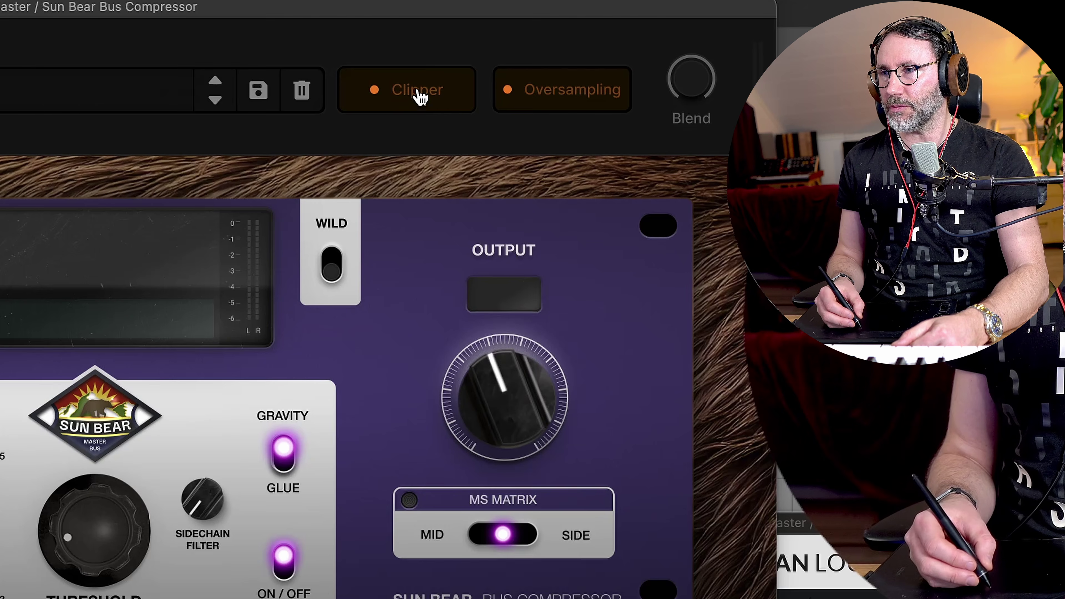
Switch the clipper off and back on, and adjust the Blend amount, leaving it at 100%
{"action": "left_click", "coordinate": [622, 42]}
{"action": "left_click", "coordinate": [622, 41]}
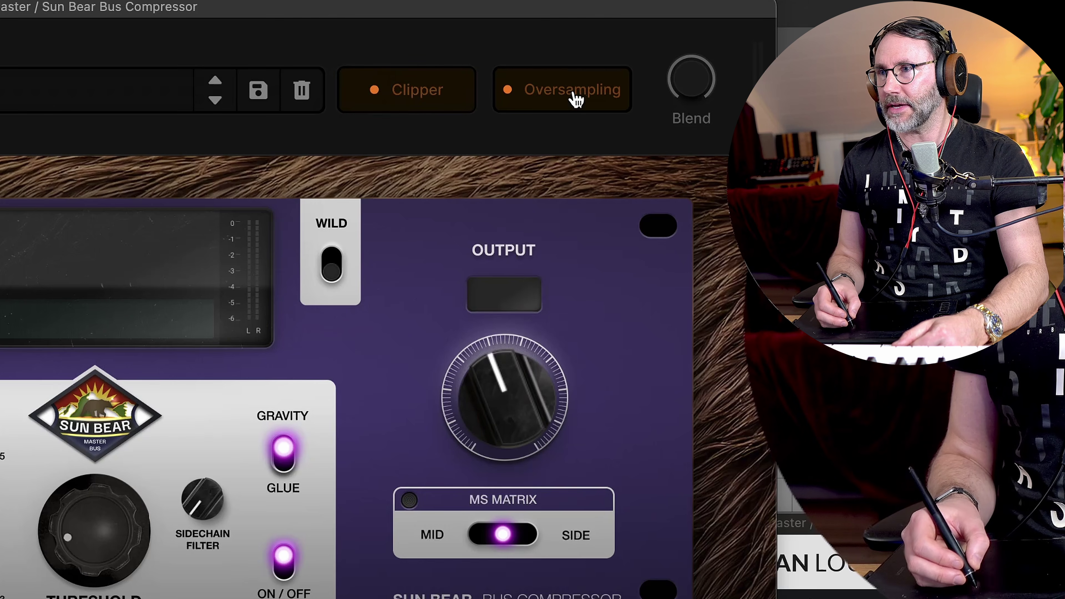
{"action": "left_click_drag", "start_coordinate": [672, 217], "coordinate": [680, 107]}
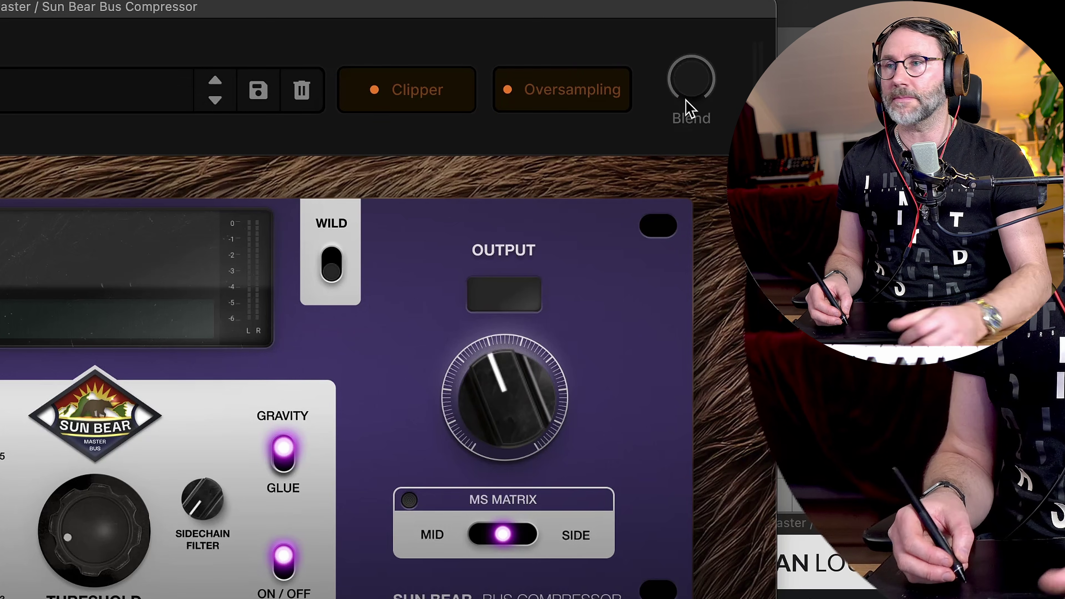
View the compressor's preset list and close it without loading a preset
{"action": "left_click", "coordinate": [61, 85]}
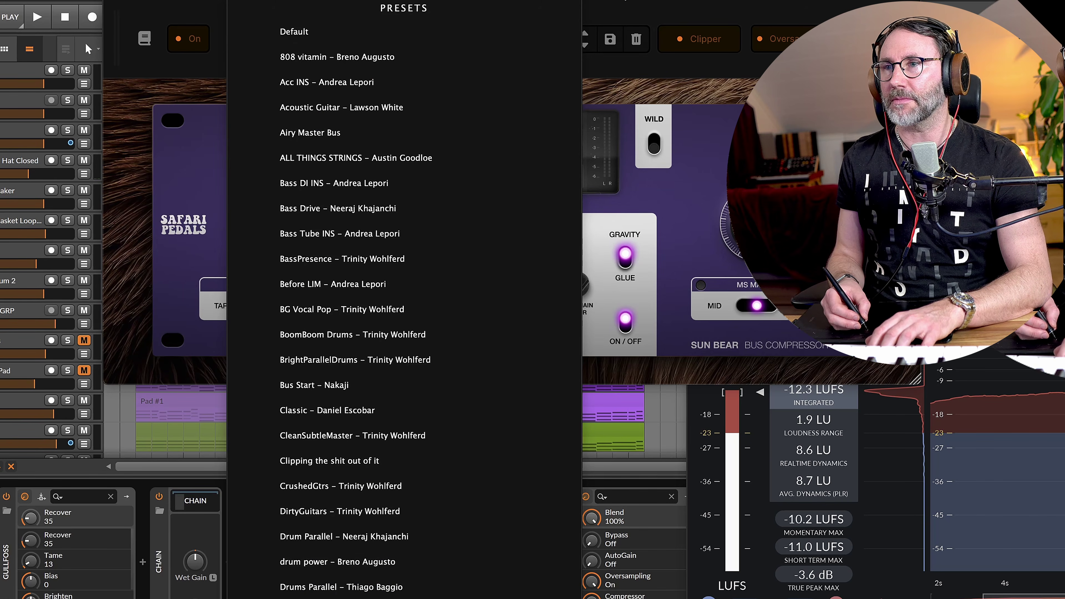
{"action": "left_click", "coordinate": [616, 2]}
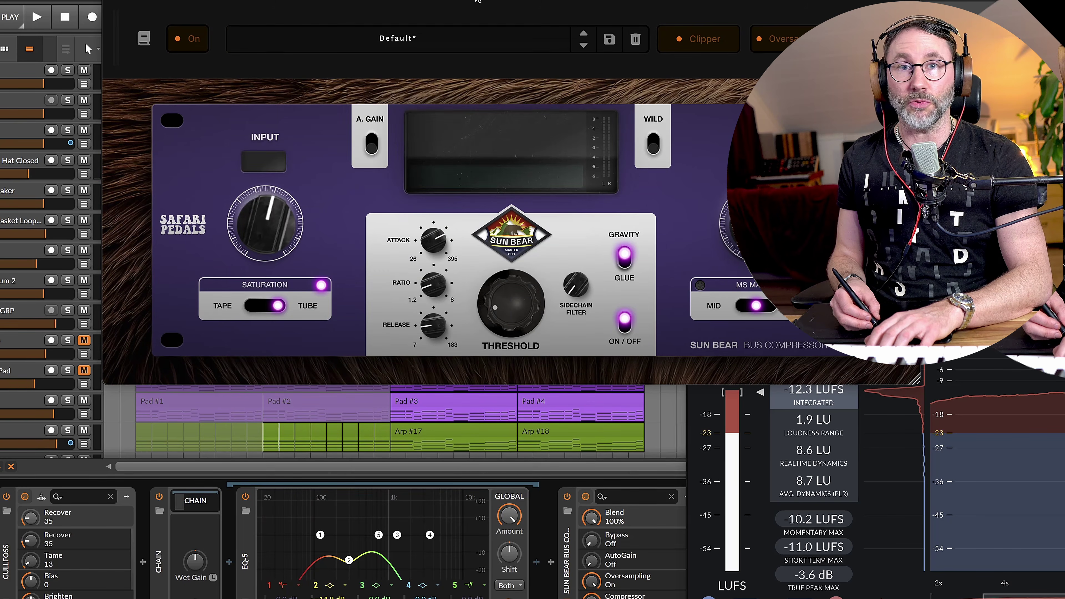
Start playback and set the compressor's input gain to 0.3 dB
{"action": "key", "text": "space"}
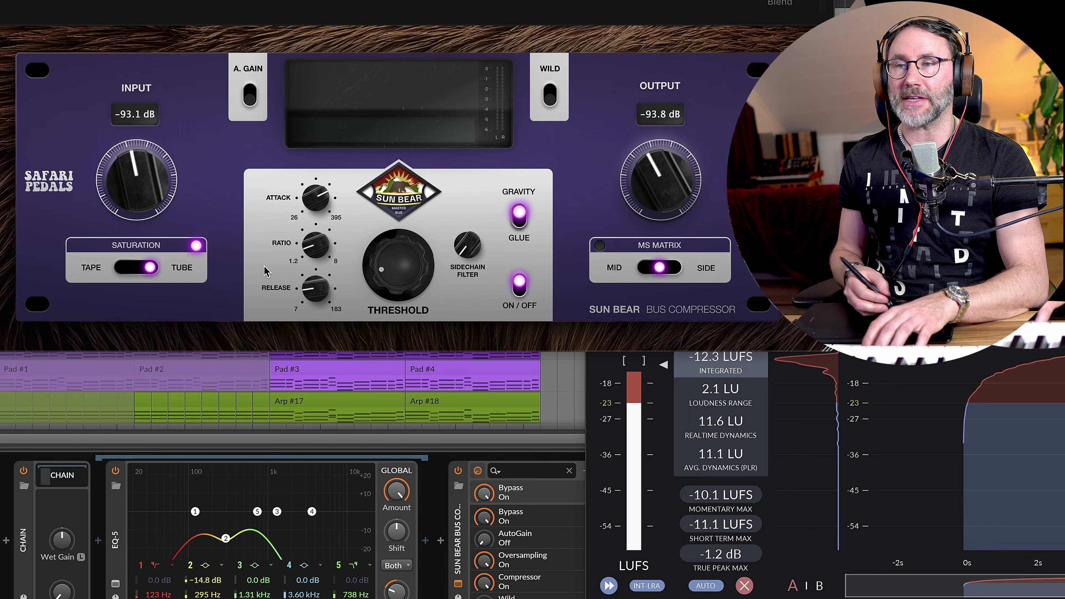
{"action": "mouse_move", "coordinate": [126, 192]}
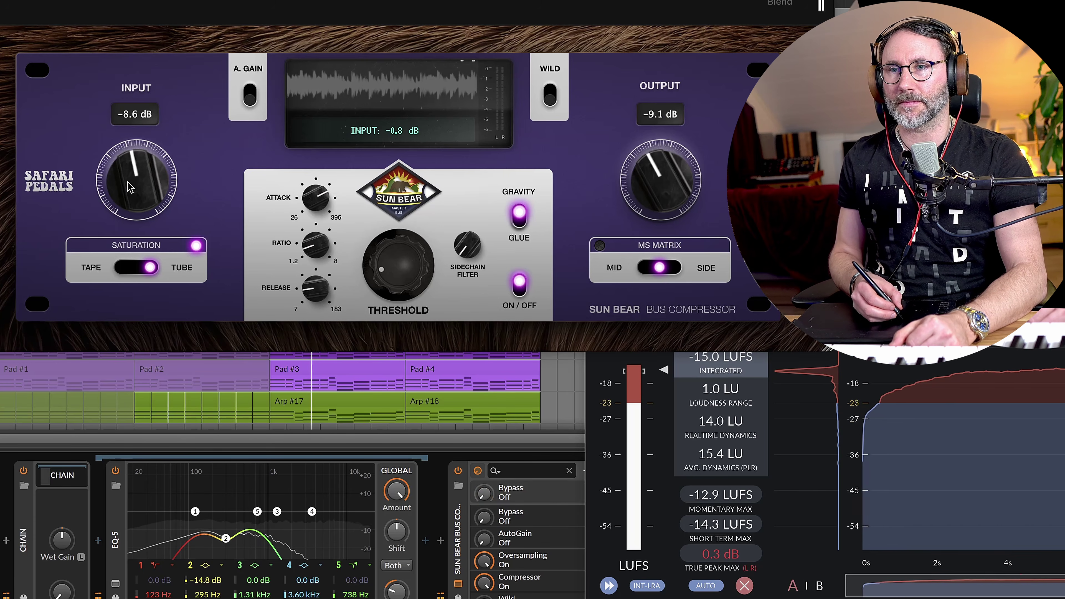
{"action": "left_click_drag", "start_coordinate": [130, 187], "coordinate": [142, 177]}
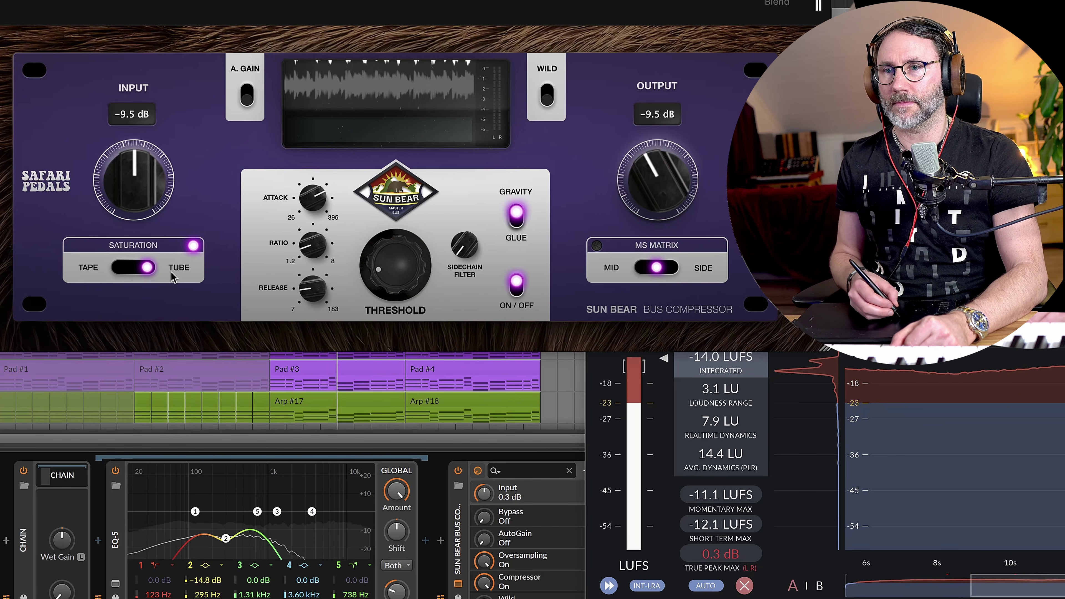
Compare the sound with saturation off and on and with the balance at tape, finishing at 100% tube
{"action": "left_click", "coordinate": [193, 246]}
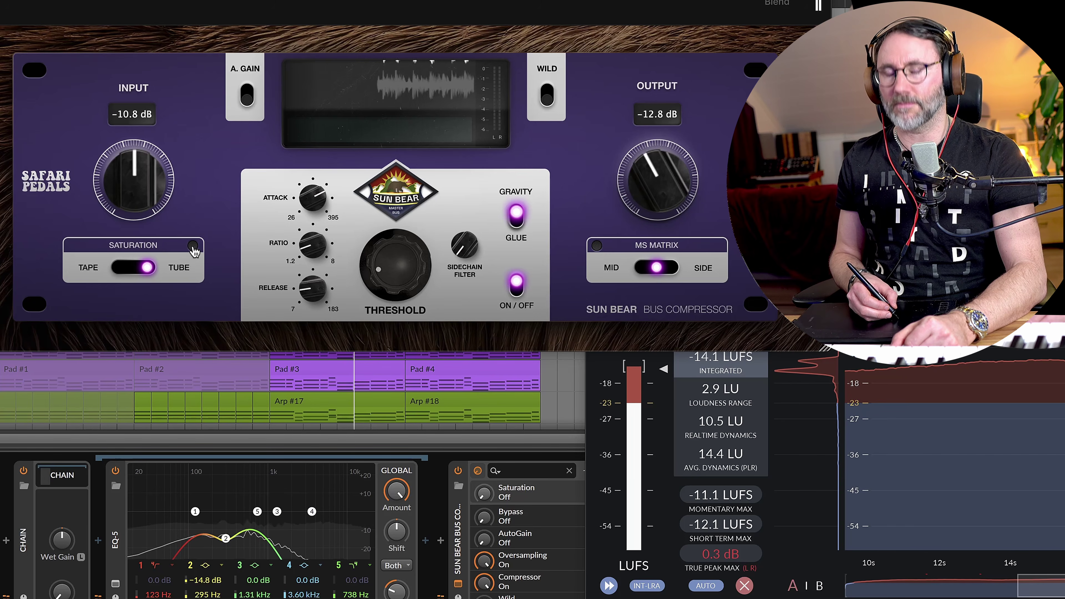
{"action": "left_click", "coordinate": [193, 247]}
{"action": "left_click_drag", "start_coordinate": [146, 267], "coordinate": [74, 275]}
{"action": "left_click_drag", "start_coordinate": [144, 275], "coordinate": [315, 279]}
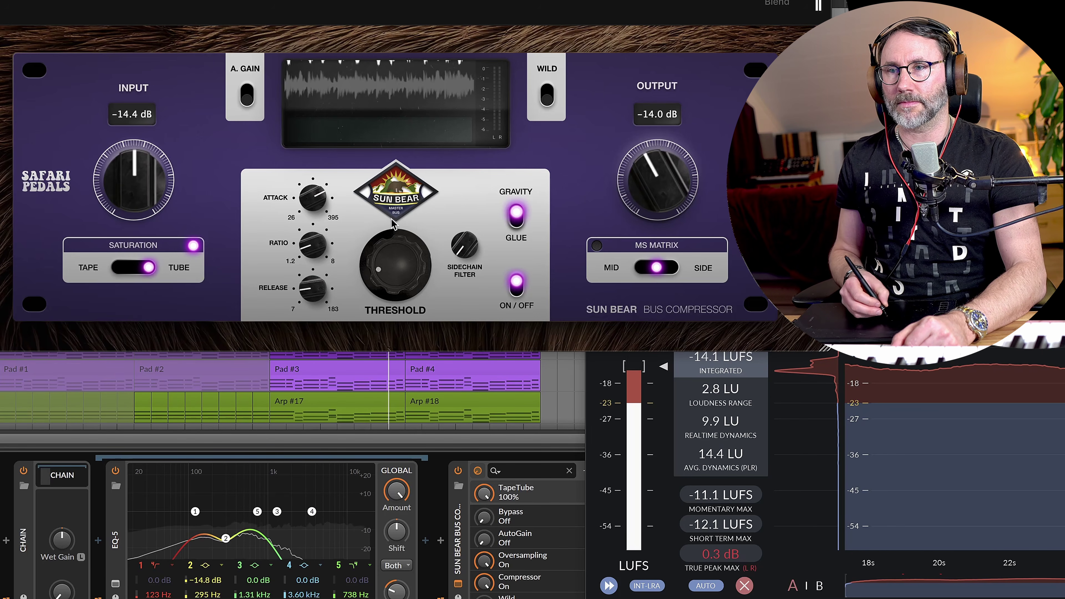
Set the compressor's threshold to -16.3 dB while the track plays
{"action": "left_click", "coordinate": [312, 195]}
{"action": "left_click_drag", "start_coordinate": [392, 275], "coordinate": [400, 269]}
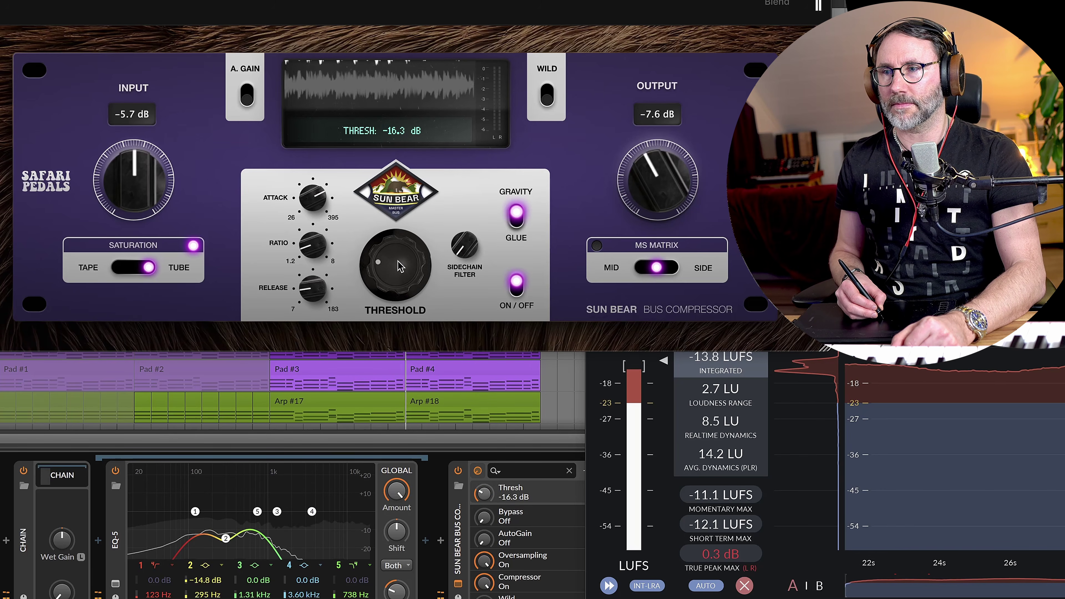
Set the output gain to -6.6 dB, enable the MS matrix and sweep it between mid and side, settling at 34%
{"action": "left_click_drag", "start_coordinate": [644, 179], "coordinate": [649, 176]}
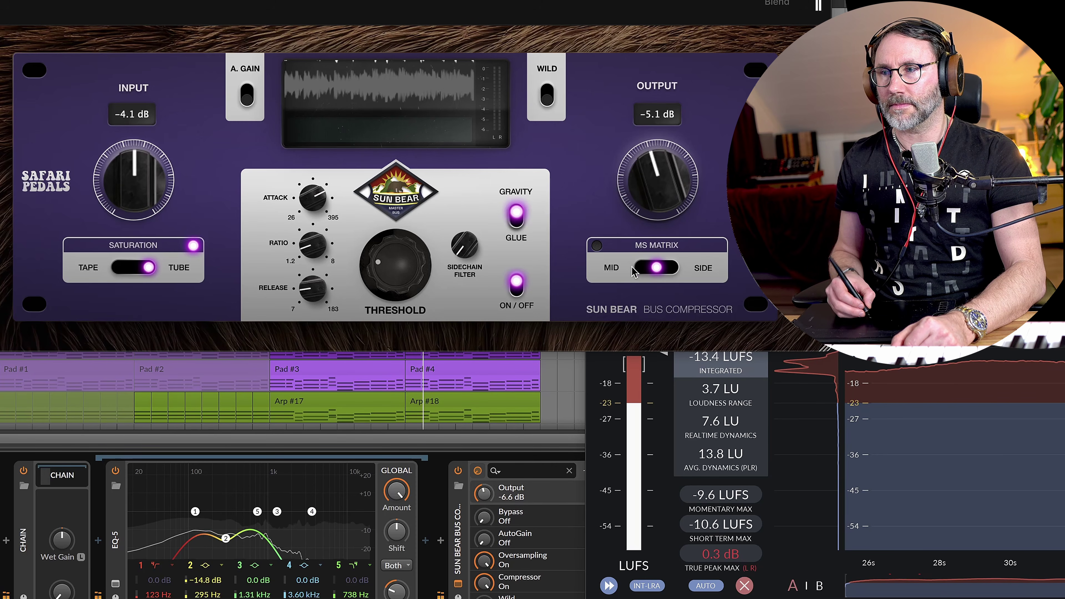
{"action": "left_click", "coordinate": [596, 247]}
{"action": "left_click_drag", "start_coordinate": [656, 271], "coordinate": [571, 286]}
{"action": "left_click_drag", "start_coordinate": [641, 268], "coordinate": [755, 284]}
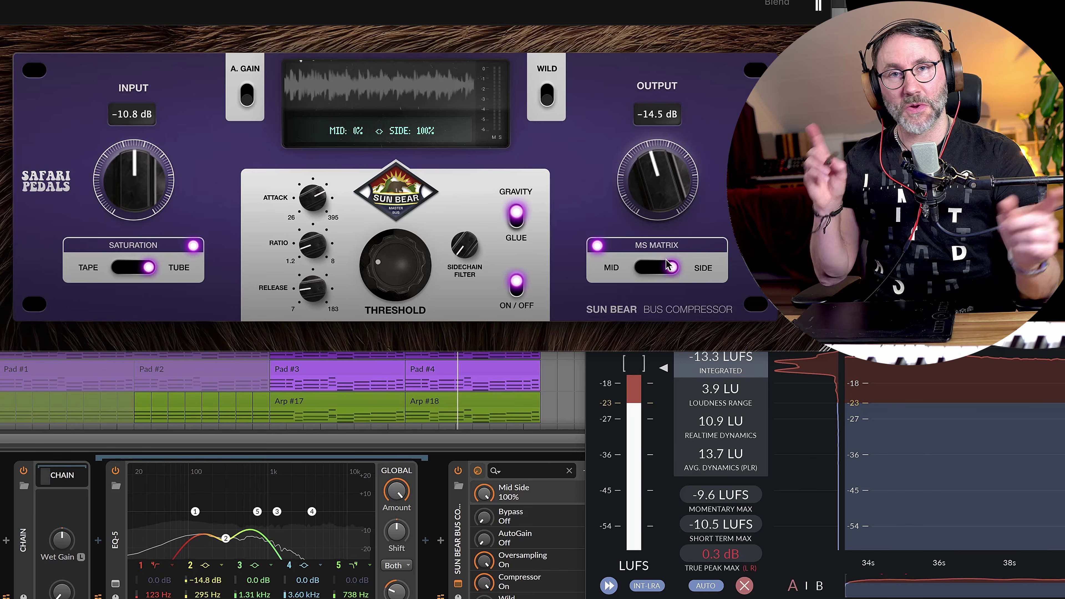
{"action": "left_click_drag", "start_coordinate": [671, 267], "coordinate": [571, 286]}
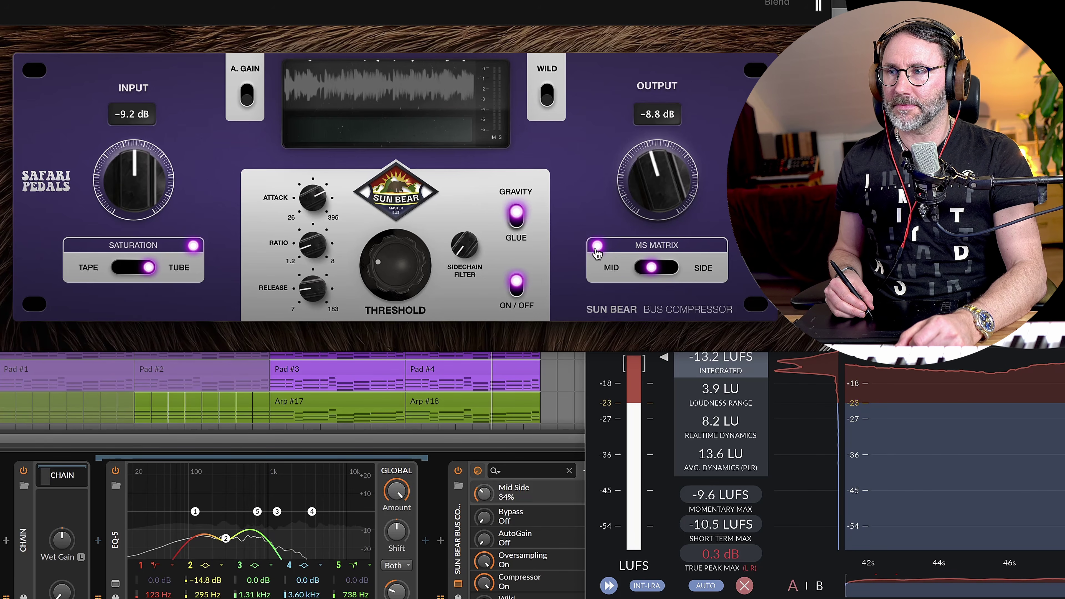
Set the input gain to 0.7 dB and the output gain to -6.3 dB, leaving Wild mode off
{"action": "left_click_drag", "start_coordinate": [147, 181], "coordinate": [147, 181]}
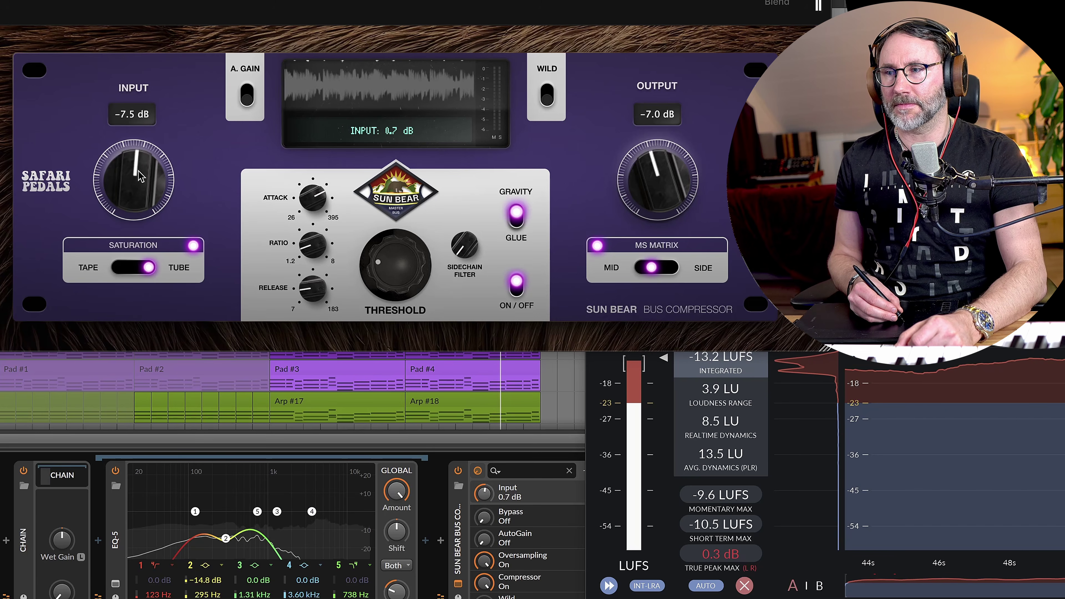
{"action": "left_click_drag", "start_coordinate": [669, 155], "coordinate": [665, 193]}
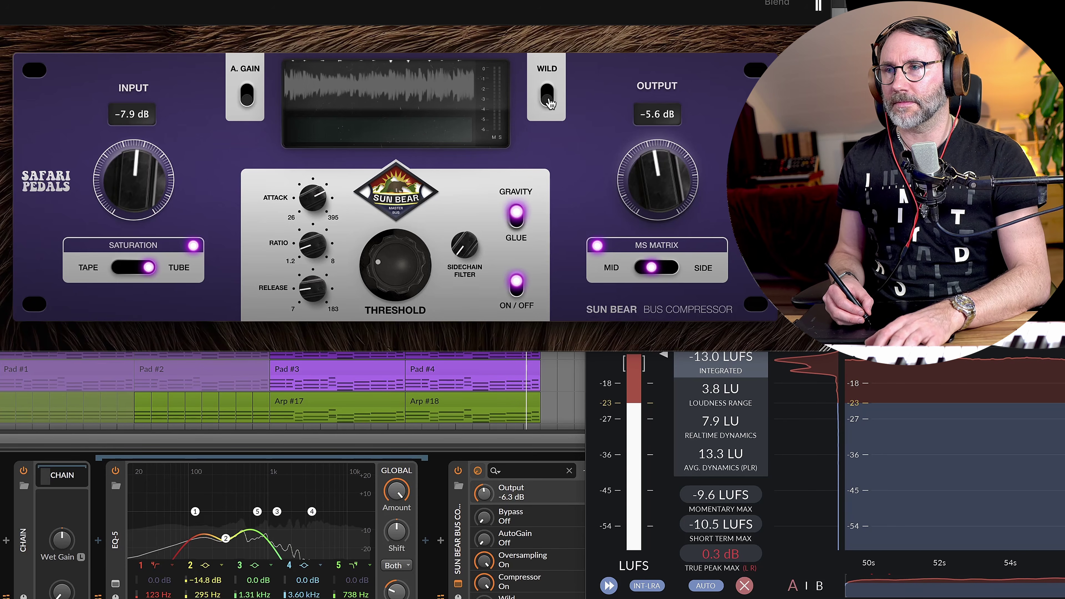
{"action": "left_click", "coordinate": [547, 96]}
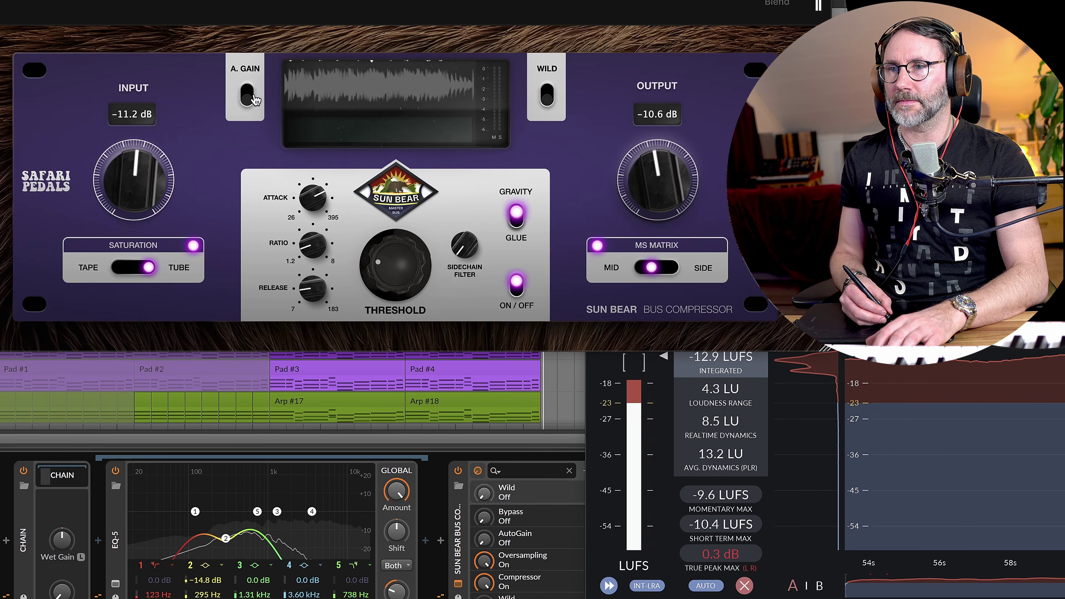
Turn on auto gain and audition the threshold at -23.0 dB before raising it to -17.2 dB
{"action": "left_click", "coordinate": [247, 97]}
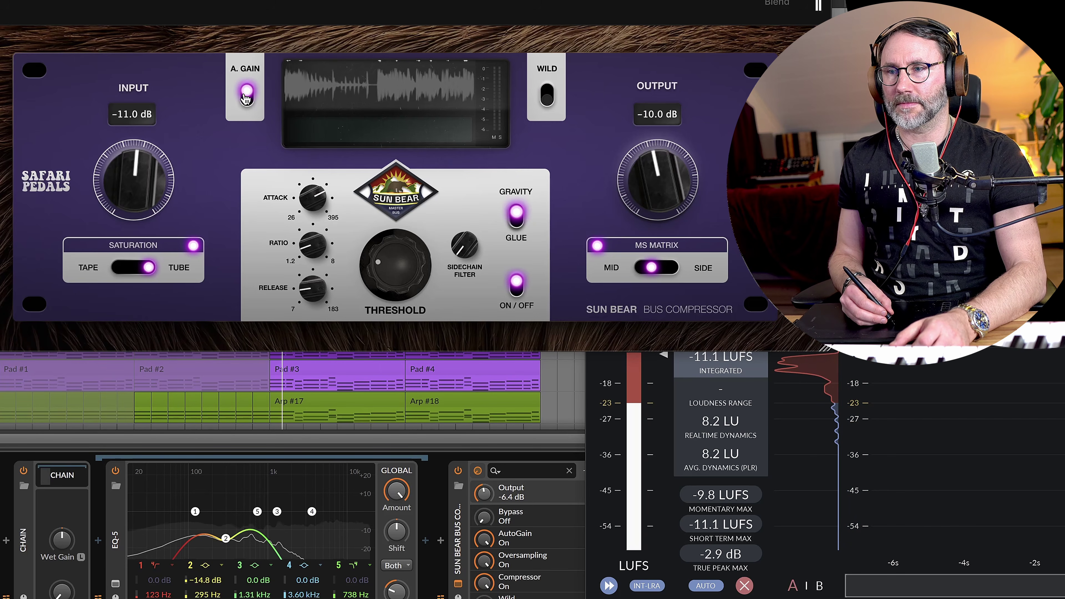
{"action": "mouse_move", "coordinate": [390, 282]}
{"action": "left_click_drag", "start_coordinate": [395, 271], "coordinate": [395, 321]}
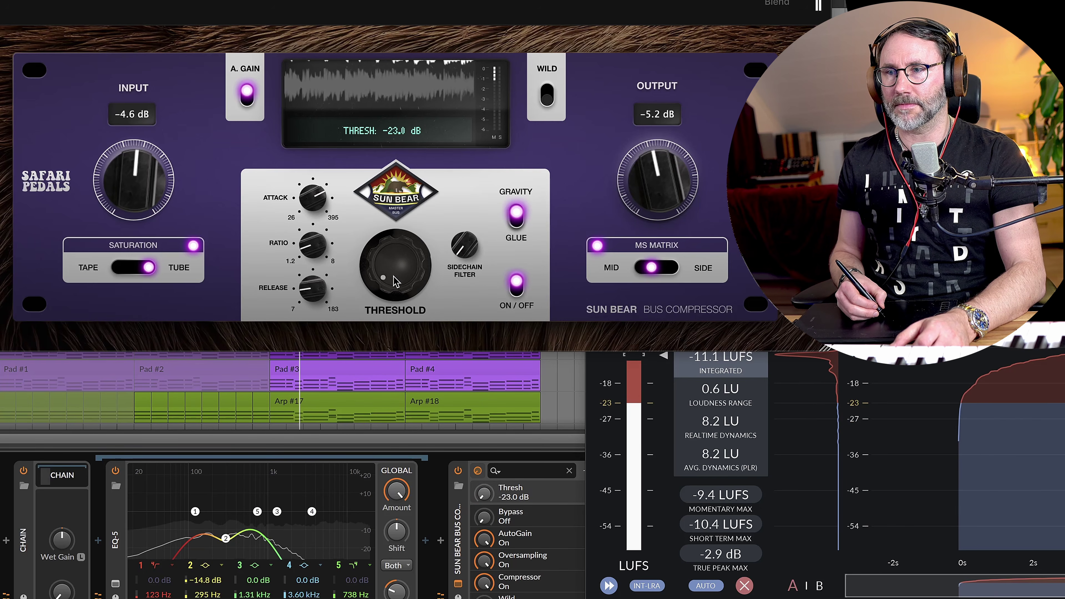
{"action": "left_click_drag", "start_coordinate": [390, 277], "coordinate": [386, 230]}
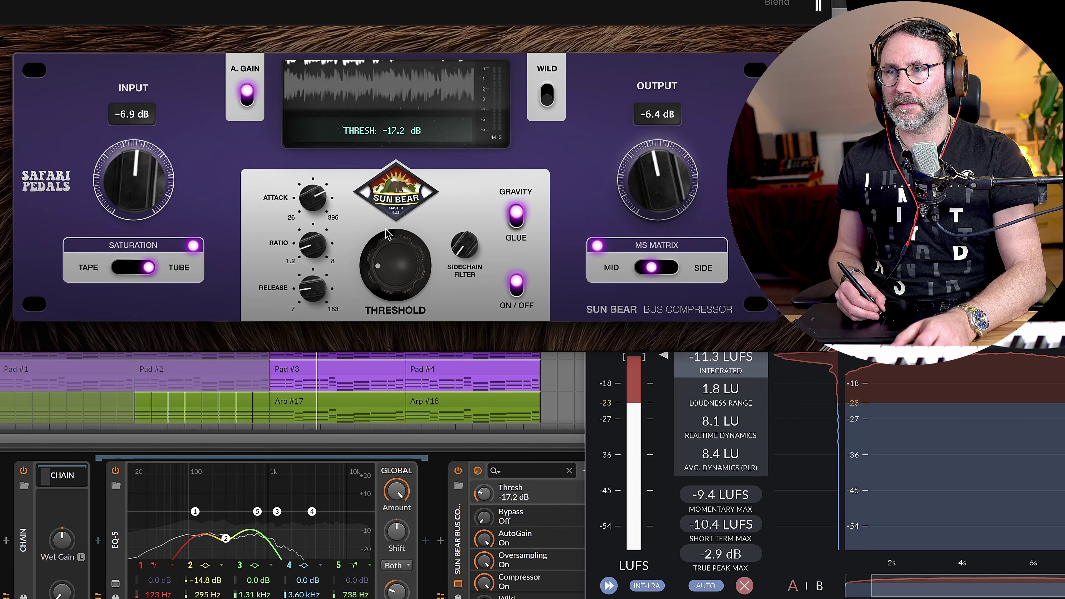
Set the compressor's threshold to -14.9 dB and its input gain to 2.7 dB
{"action": "left_click_drag", "start_coordinate": [151, 184], "coordinate": [152, 167]}
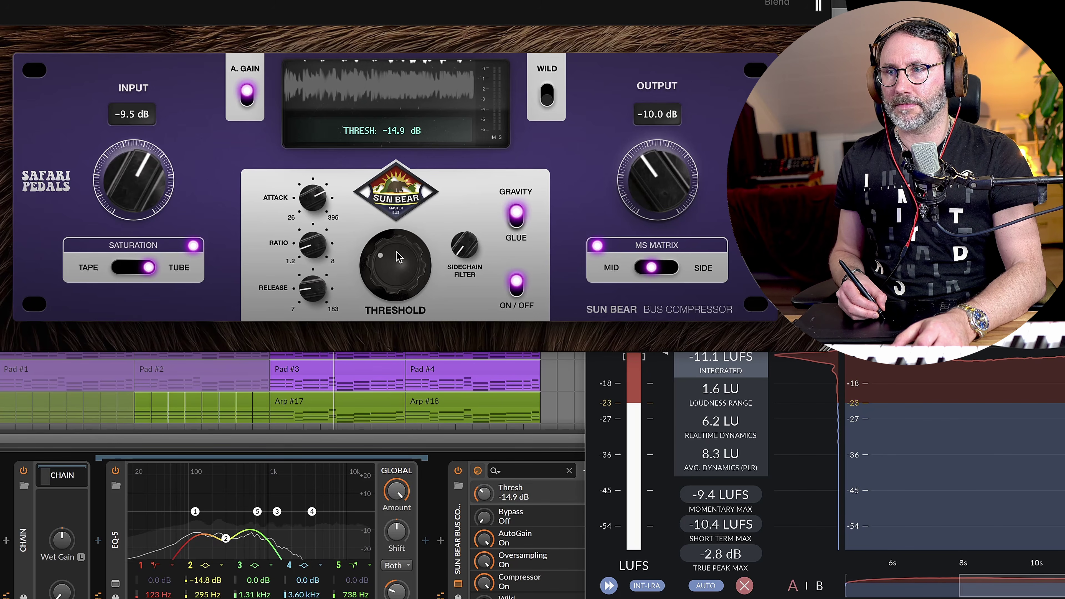
{"action": "left_click_drag", "start_coordinate": [140, 191], "coordinate": [138, 185]}
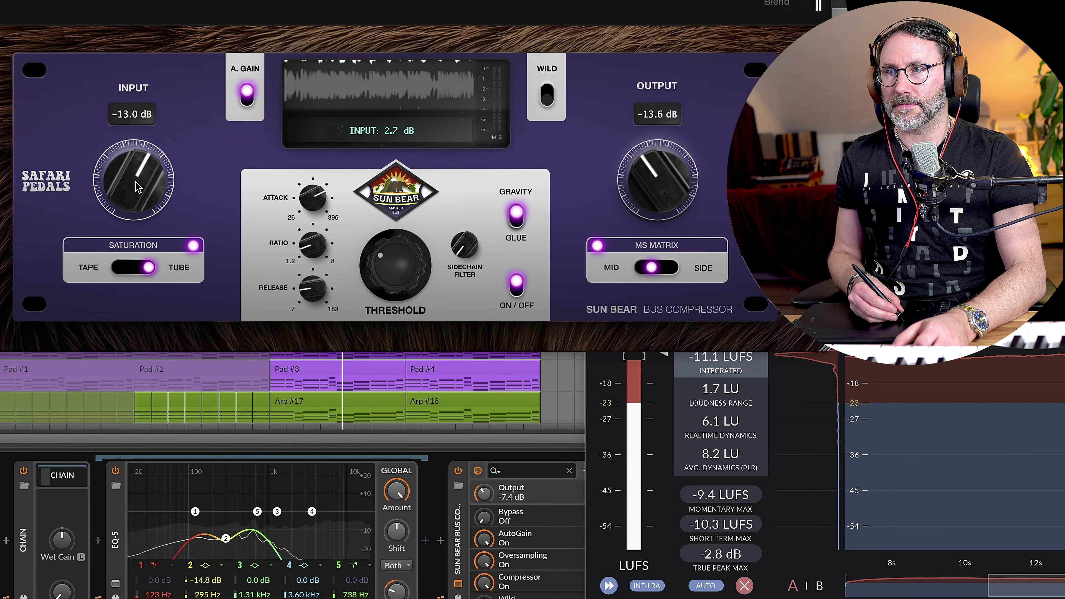
{"action": "left_click", "coordinate": [404, 275]}
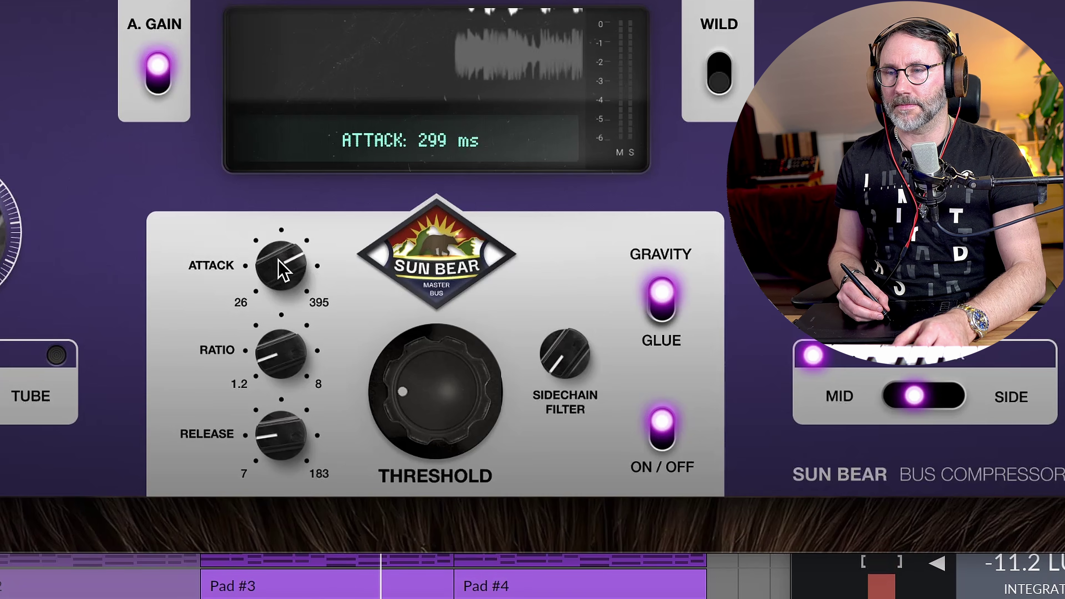
Audition shorter and longer attack times along with the release and threshold, finishing with the attack at 262 ms
{"action": "left_click_drag", "start_coordinate": [310, 202], "coordinate": [319, 269]}
{"action": "left_click_drag", "start_coordinate": [295, 409], "coordinate": [278, 500]}
{"action": "left_click_drag", "start_coordinate": [410, 415], "coordinate": [414, 361]}
{"action": "mouse_move", "coordinate": [280, 276]}
{"action": "left_mouse_down"}
{"action": "mouse_move", "coordinate": [280, 289]}
{"action": "mouse_move", "coordinate": [280, 269]}
{"action": "left_mouse_up"}
{"action": "mouse_move", "coordinate": [432, 401]}
{"action": "left_mouse_down"}
{"action": "mouse_move", "coordinate": [423, 421]}
{"action": "mouse_move", "coordinate": [428, 405]}
{"action": "left_mouse_up"}
{"action": "left_click_drag", "start_coordinate": [290, 276], "coordinate": [297, 183]}
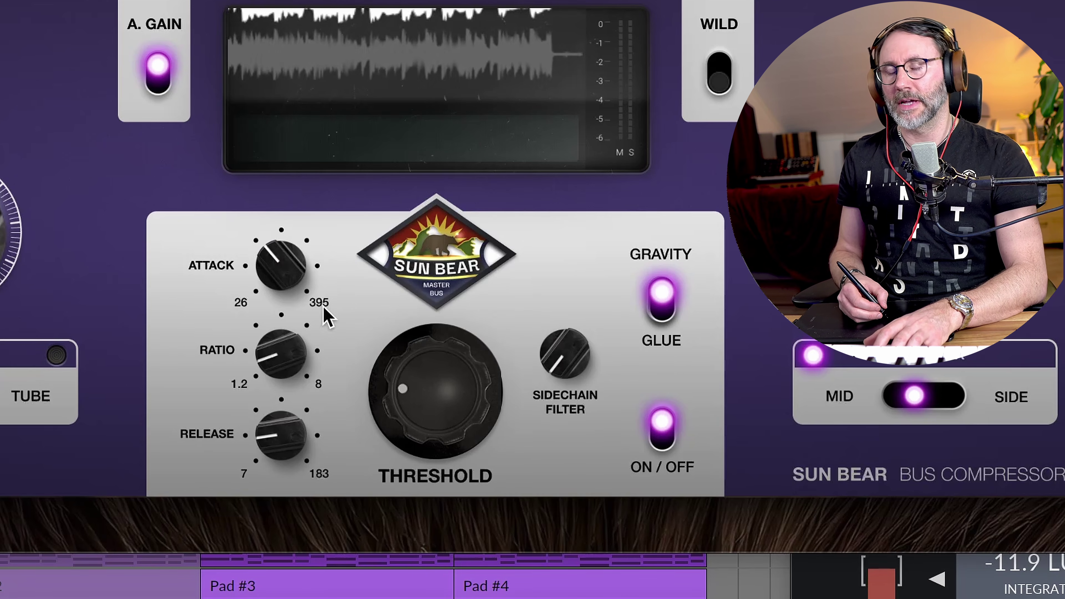
{"action": "left_click_drag", "start_coordinate": [279, 272], "coordinate": [277, 268]}
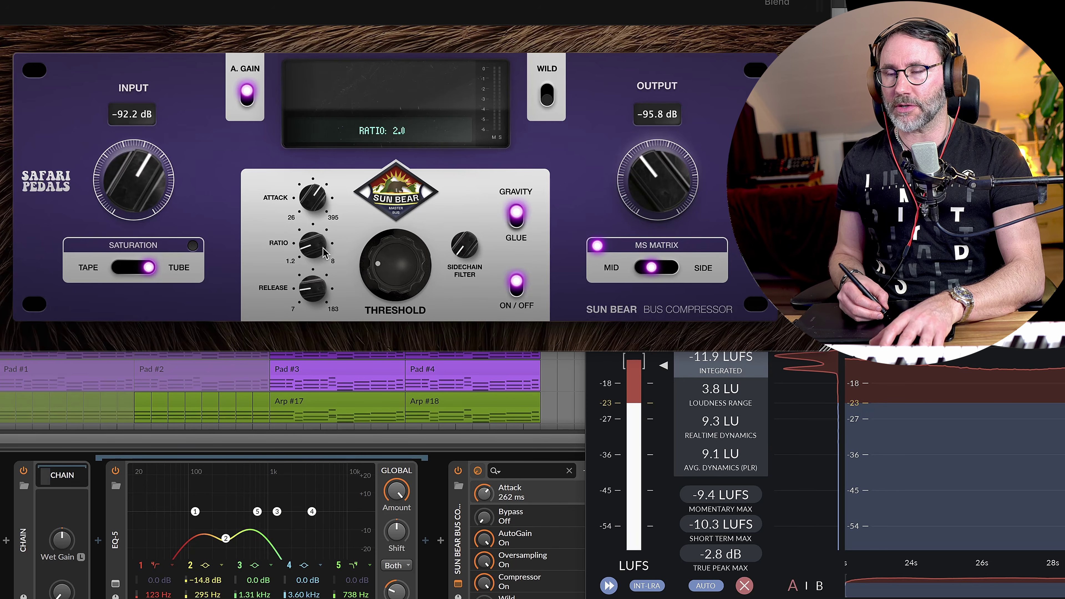
Start playback and try higher compression ratios, including 5.5
{"action": "mouse_move", "coordinate": [313, 246]}
{"action": "key", "text": "space"}
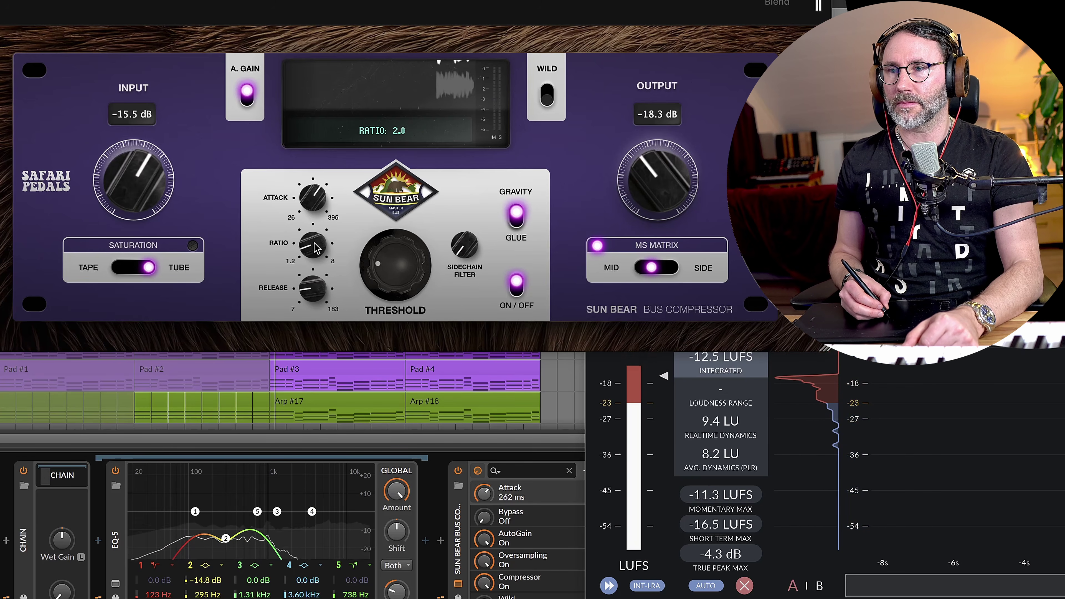
{"action": "left_click_drag", "start_coordinate": [315, 236], "coordinate": [339, 146]}
{"action": "left_click_drag", "start_coordinate": [313, 231], "coordinate": [314, 255]}
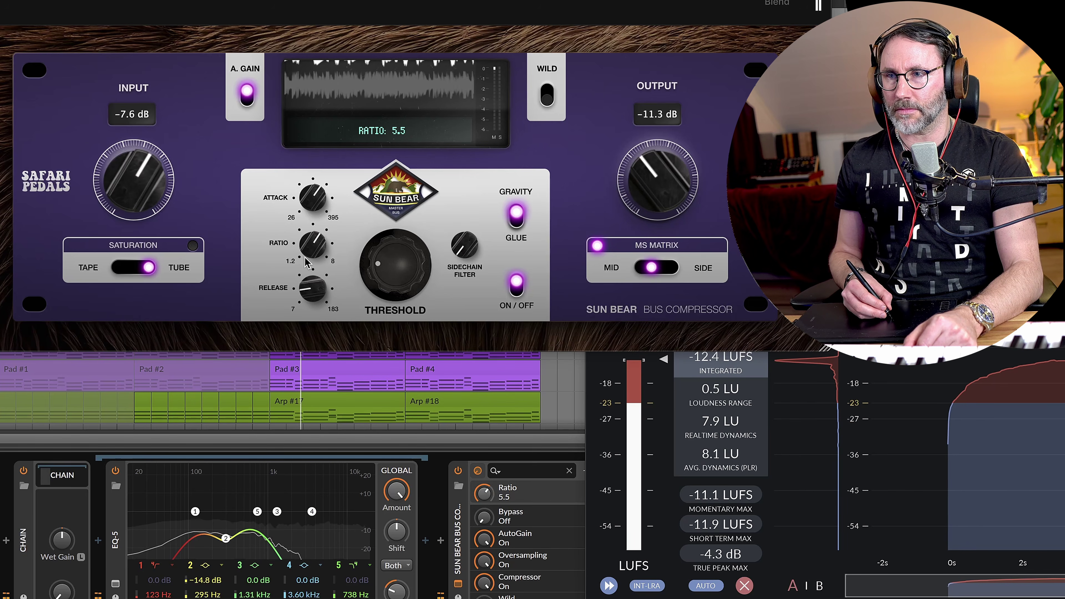
Raise the input gain to 3.8 dB and compare the sound with the compressor section off and on before stopping playback
{"action": "left_click", "coordinate": [516, 285]}
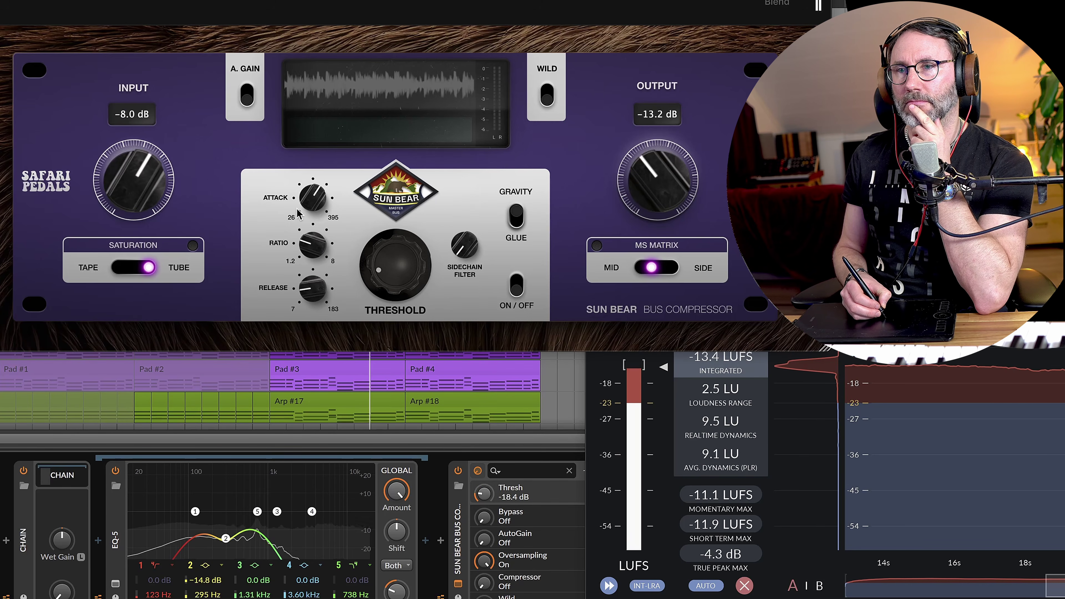
{"action": "left_click_drag", "start_coordinate": [147, 179], "coordinate": [150, 172]}
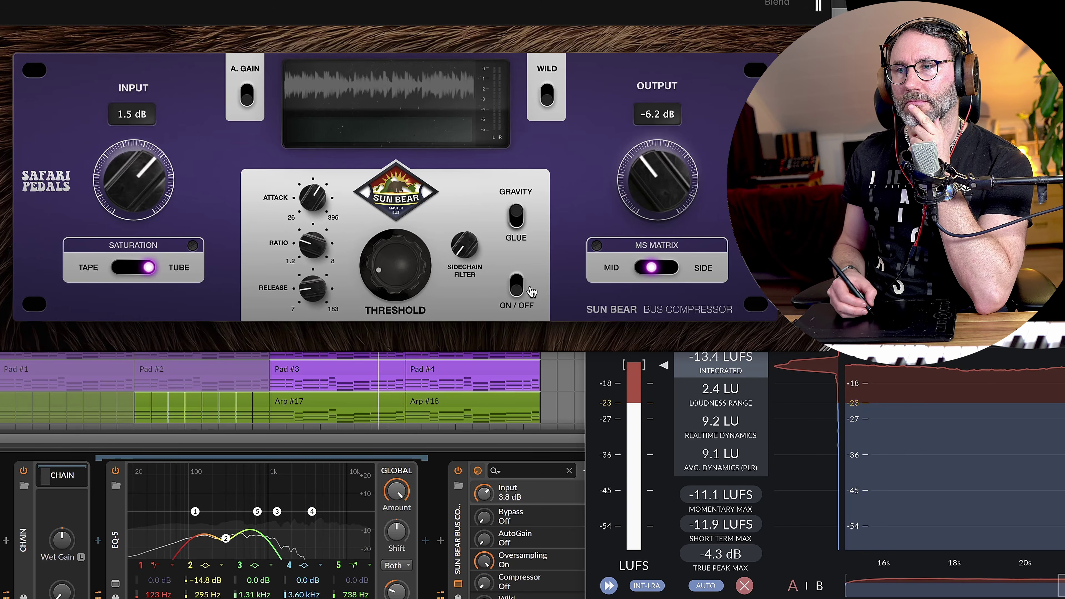
{"action": "left_click", "coordinate": [517, 286]}
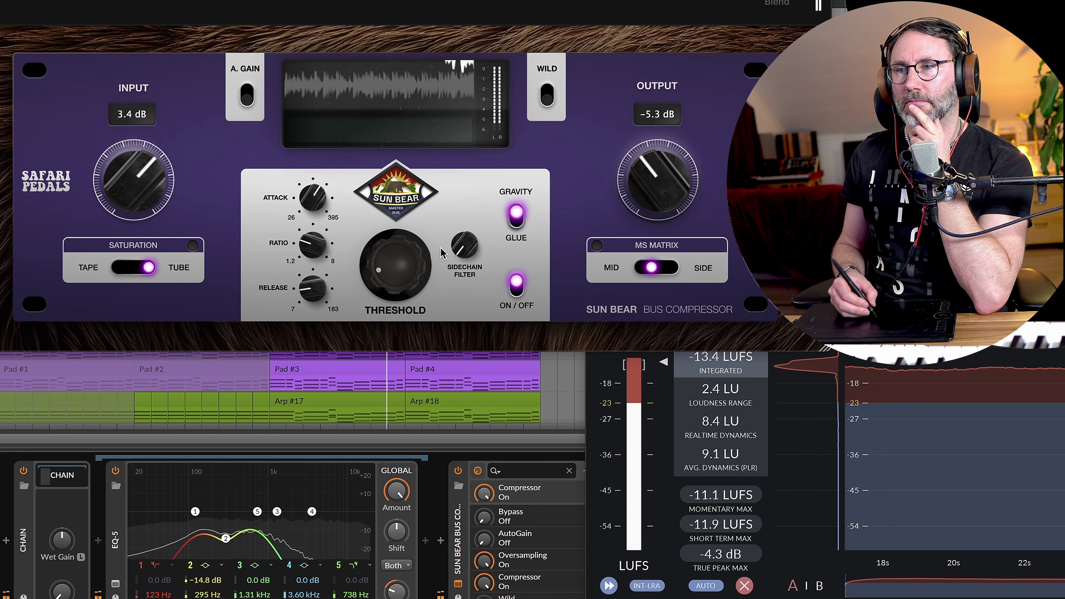
{"action": "left_click", "coordinate": [517, 288]}
{"action": "key", "text": "space"}
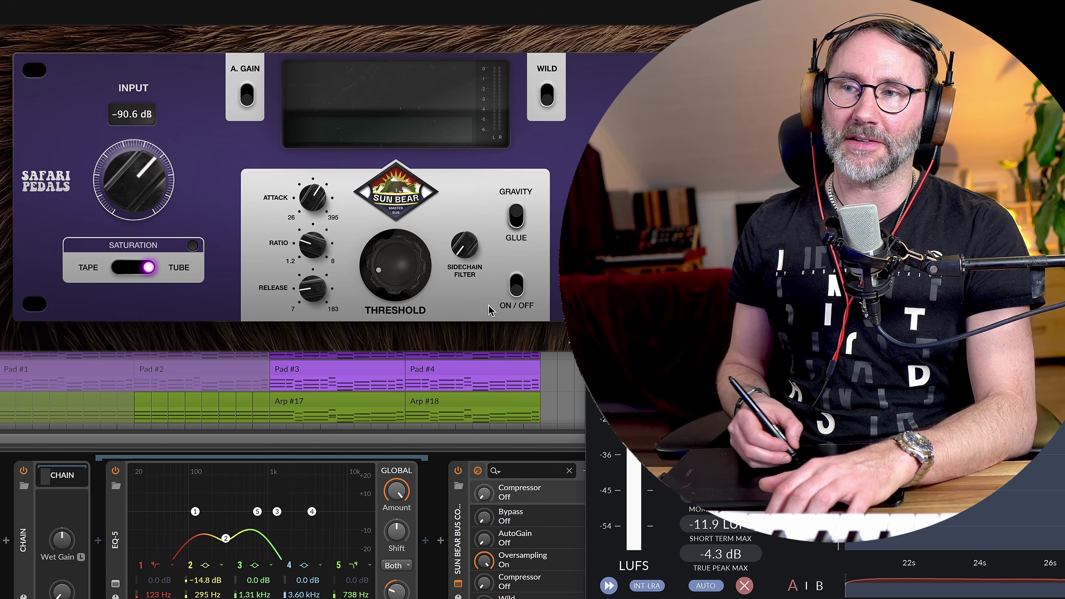
Turn the compressor section back on and set its threshold to -14.0 dB during playback
{"action": "left_click", "coordinate": [513, 285]}
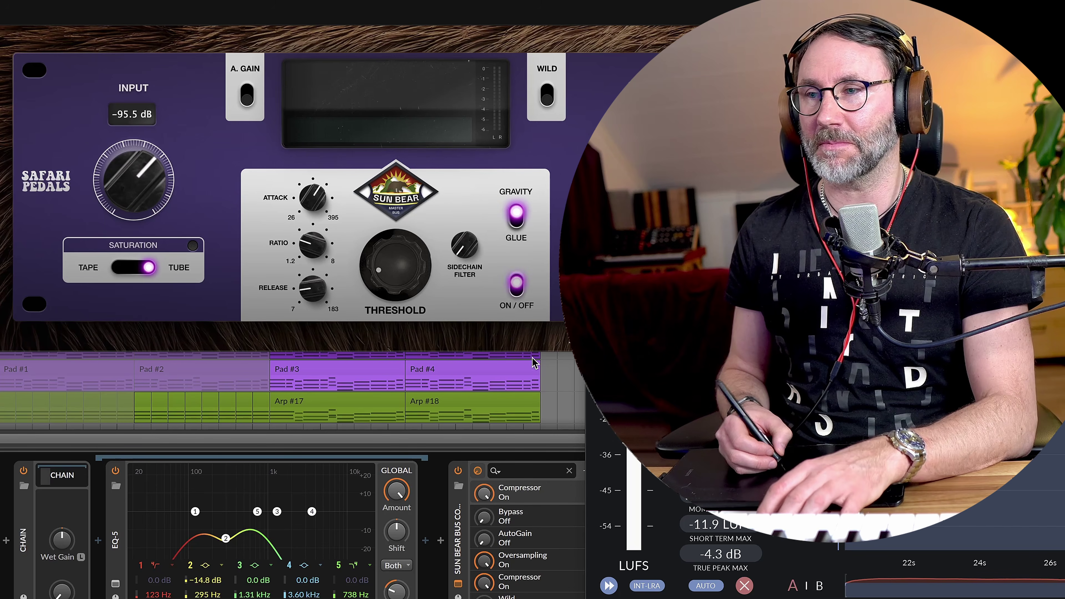
{"action": "key", "text": "space"}
{"action": "left_click_drag", "start_coordinate": [398, 269], "coordinate": [405, 246]}
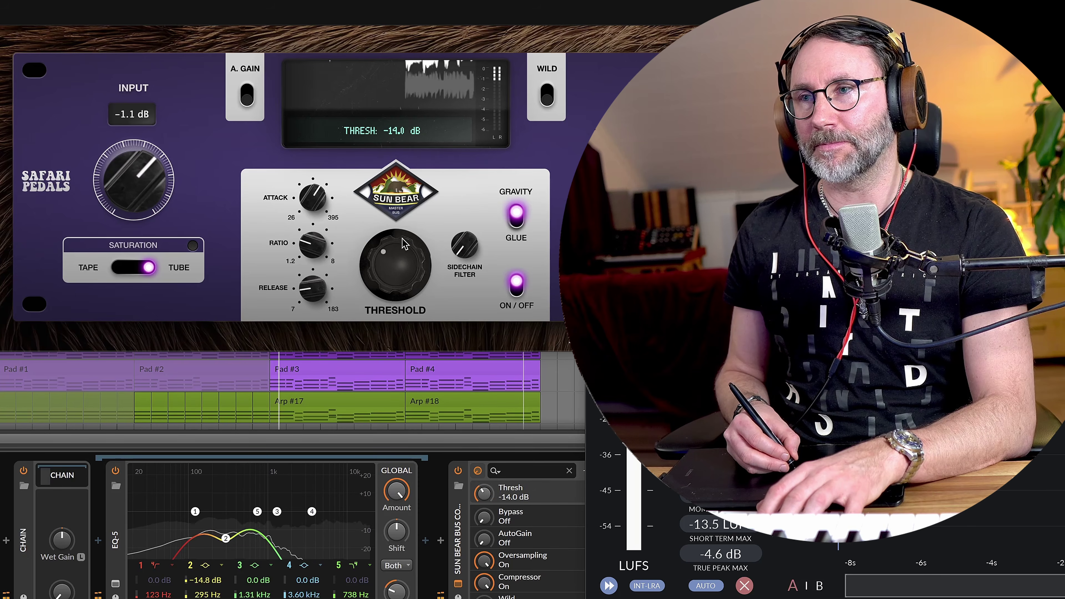
Fine-tune the release, set the attack to 251 ms and raise the output gain
{"action": "left_click_drag", "start_coordinate": [311, 288], "coordinate": [309, 287]}
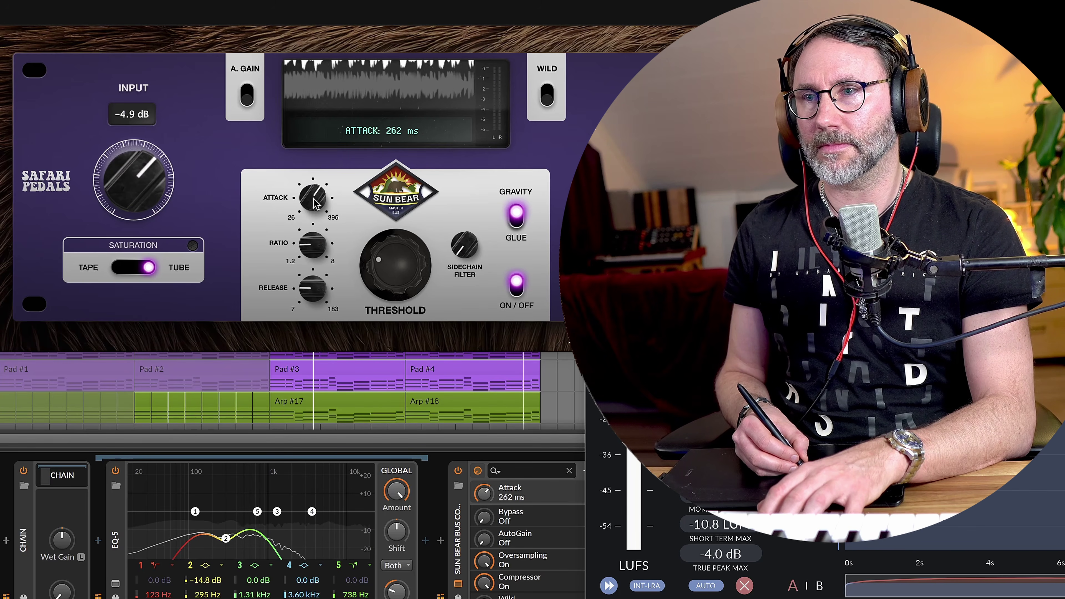
{"action": "left_click_drag", "start_coordinate": [162, 216], "coordinate": [164, 225]}
{"action": "mouse_move", "coordinate": [144, 180]}
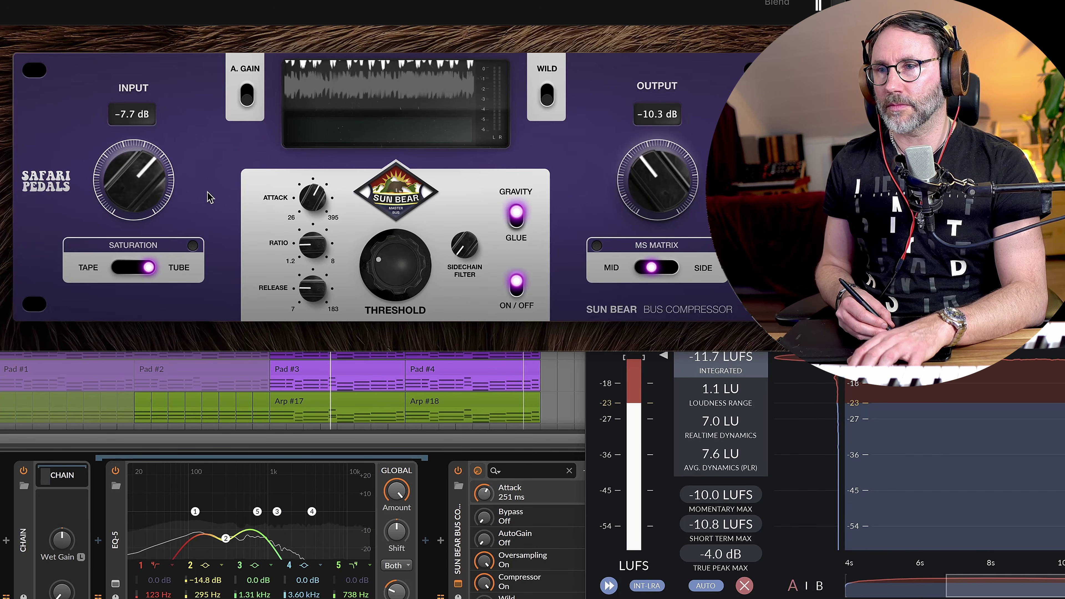
{"action": "left_click_drag", "start_coordinate": [645, 182], "coordinate": [662, 176]}
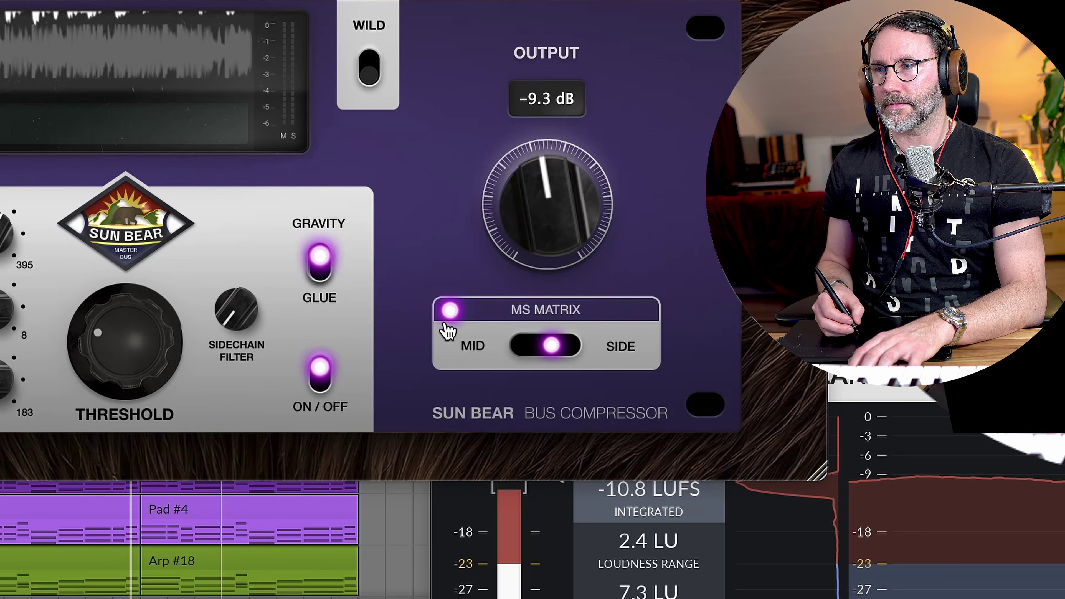
Compare the MS matrix on and off and set its mid/side balance to 36%
{"action": "left_click", "coordinate": [600, 246]}
{"action": "left_click", "coordinate": [452, 312]}
{"action": "left_click_drag", "start_coordinate": [521, 345], "coordinate": [495, 372]}
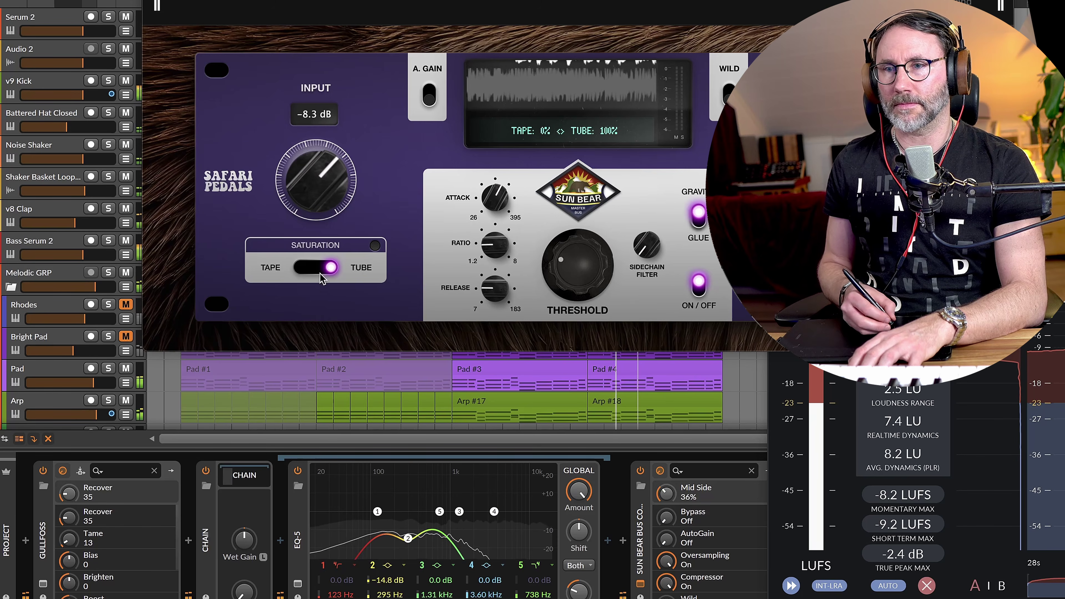
With saturation enabled at 100% tube, lower the input gain and set the threshold to -17.0 dB
{"action": "mouse_move", "coordinate": [330, 269]}
{"action": "left_mouse_down"}
{"action": "mouse_move", "coordinate": [300, 268]}
{"action": "mouse_move", "coordinate": [332, 270]}
{"action": "left_mouse_up"}
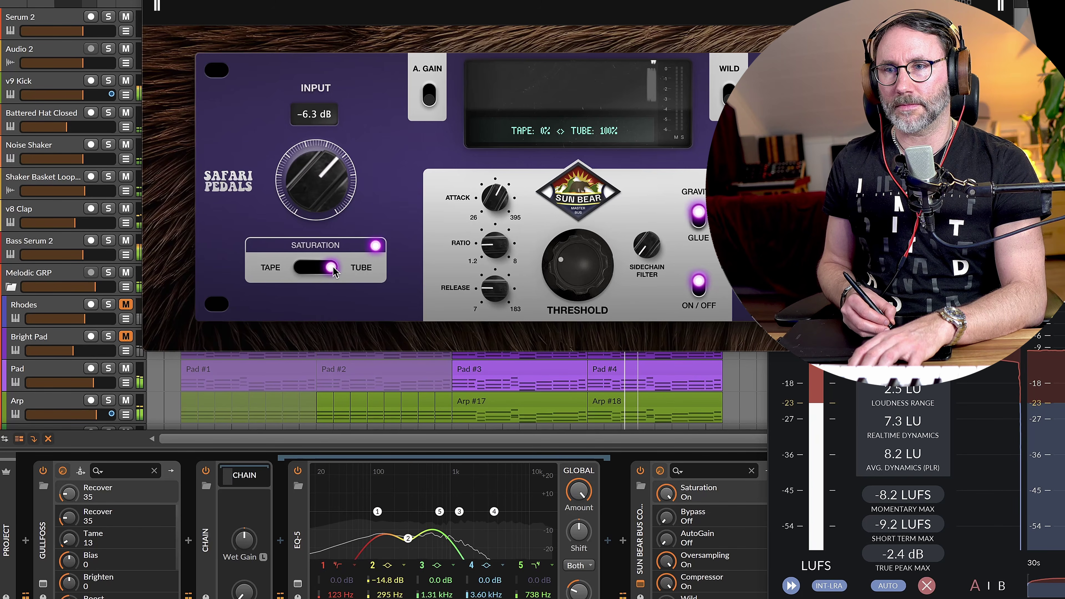
{"action": "left_click_drag", "start_coordinate": [317, 184], "coordinate": [317, 211]}
{"action": "left_click_drag", "start_coordinate": [572, 268], "coordinate": [571, 278]}
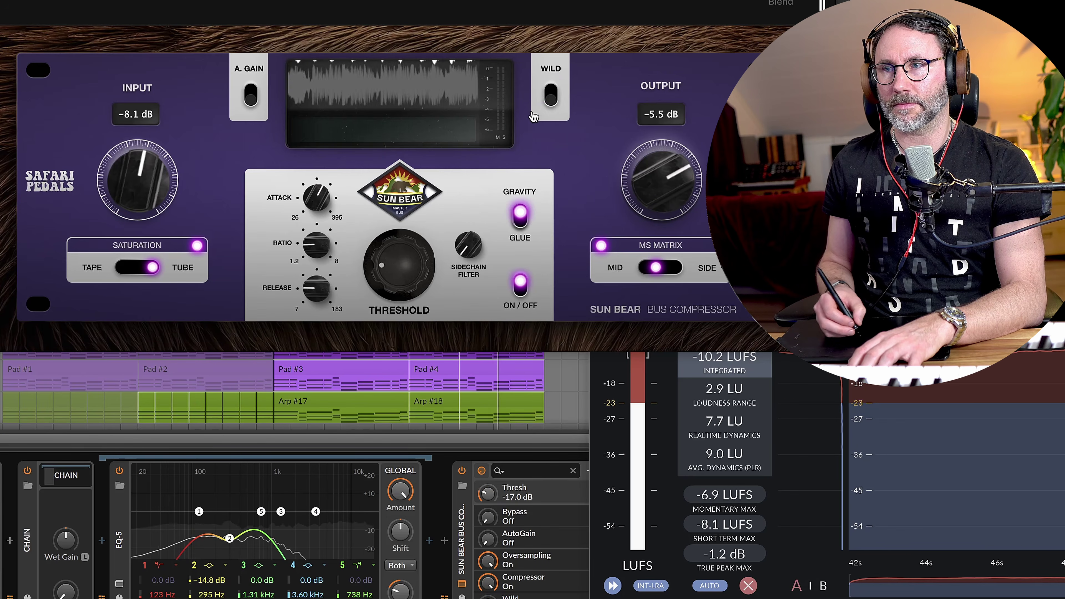
Turn on Wild mode and reset the loudness meter's measurements while the track plays
{"action": "left_click", "coordinate": [732, 97]}
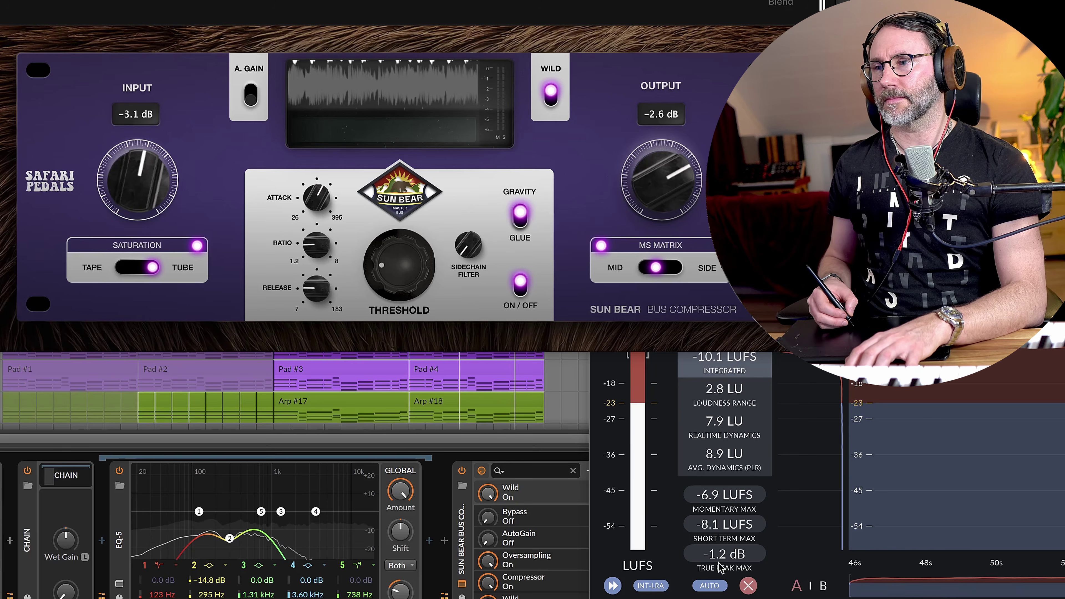
{"action": "left_click", "coordinate": [746, 586]}
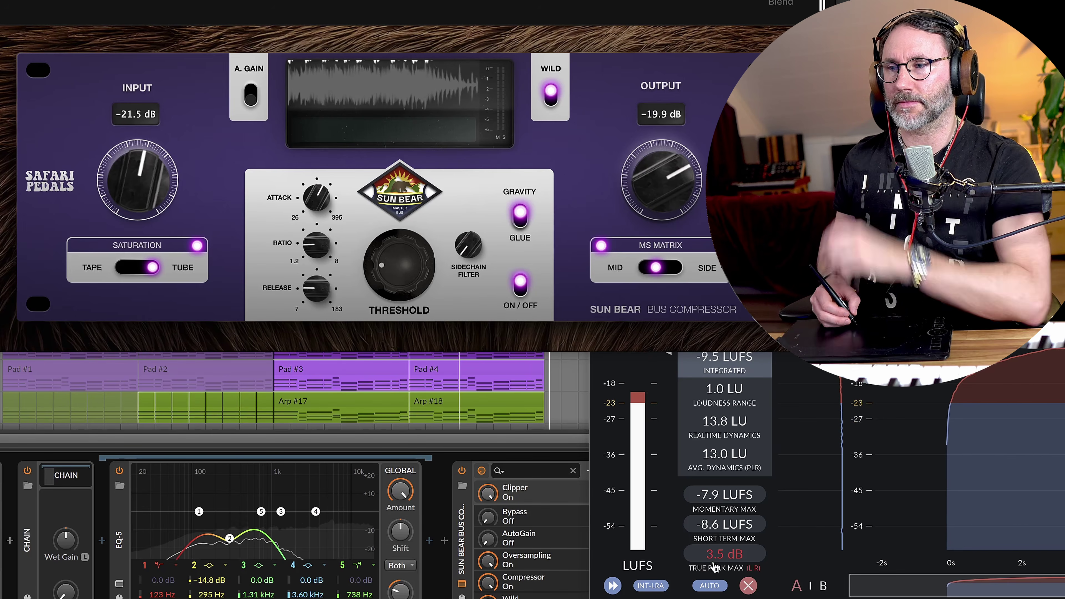
{"action": "left_click", "coordinate": [745, 586]}
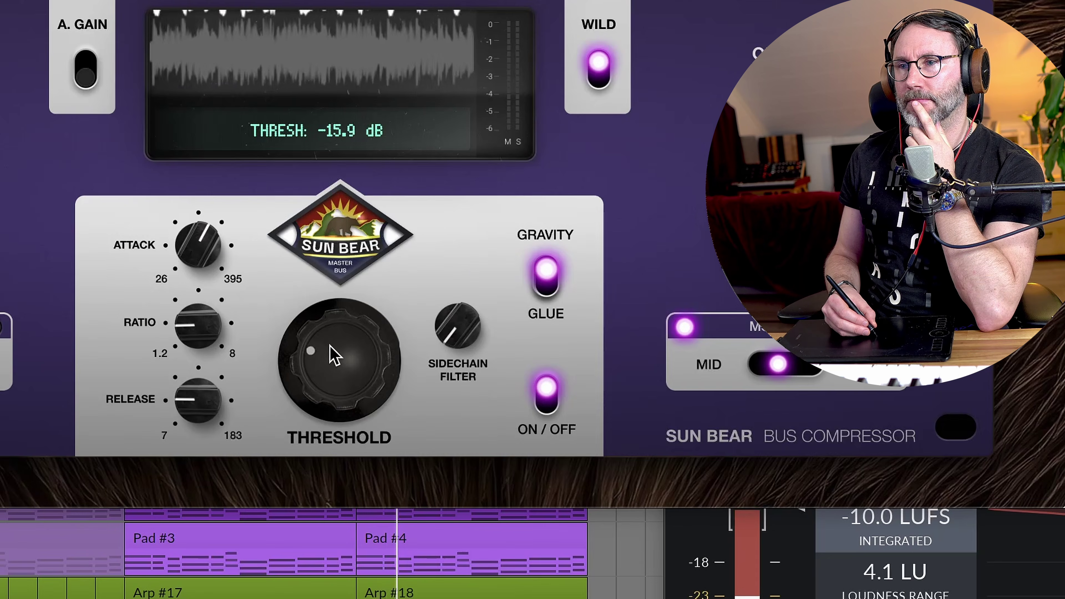
Fine-tune the threshold and compare the Gravity and Glue compression styles, finishing on Glue
{"action": "left_click_drag", "start_coordinate": [396, 262], "coordinate": [393, 267]}
{"action": "left_click", "coordinate": [547, 280]}
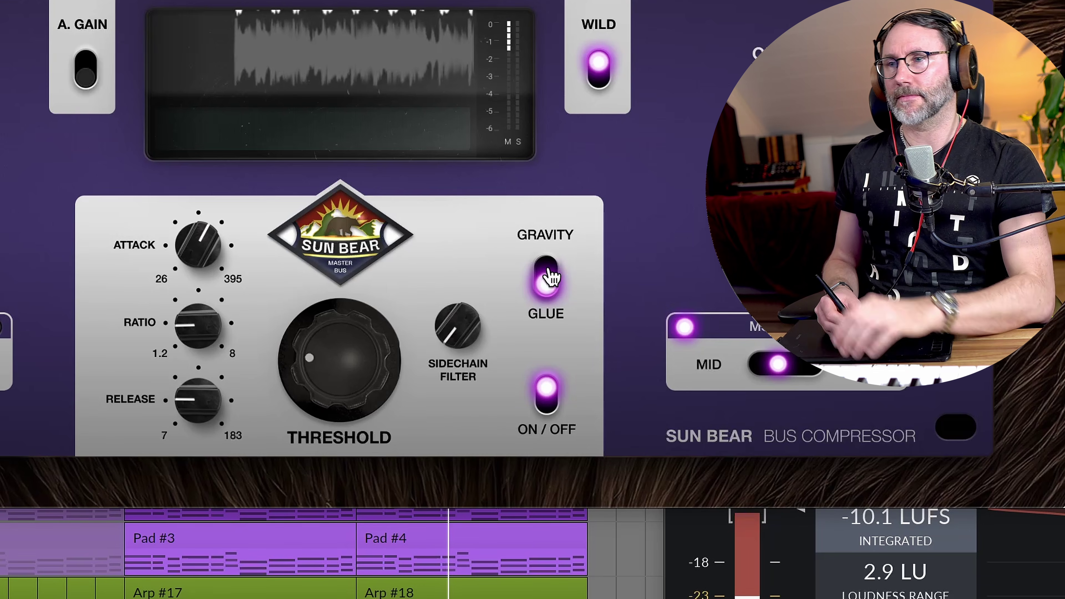
{"action": "left_click", "coordinate": [552, 270]}
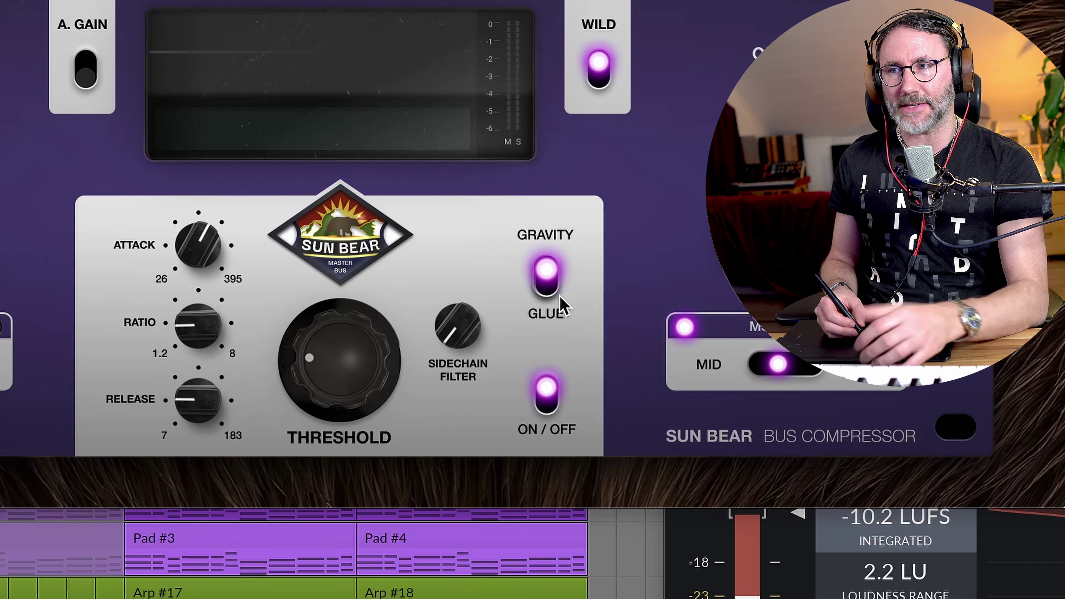
{"action": "left_click", "coordinate": [550, 278]}
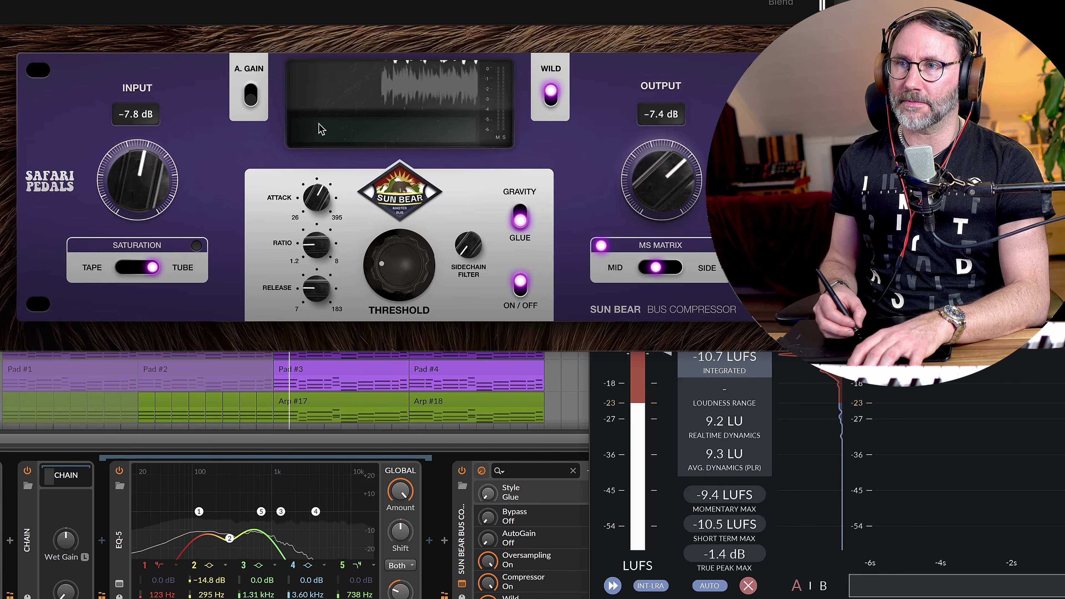
{"action": "mouse_move", "coordinate": [461, 246]}
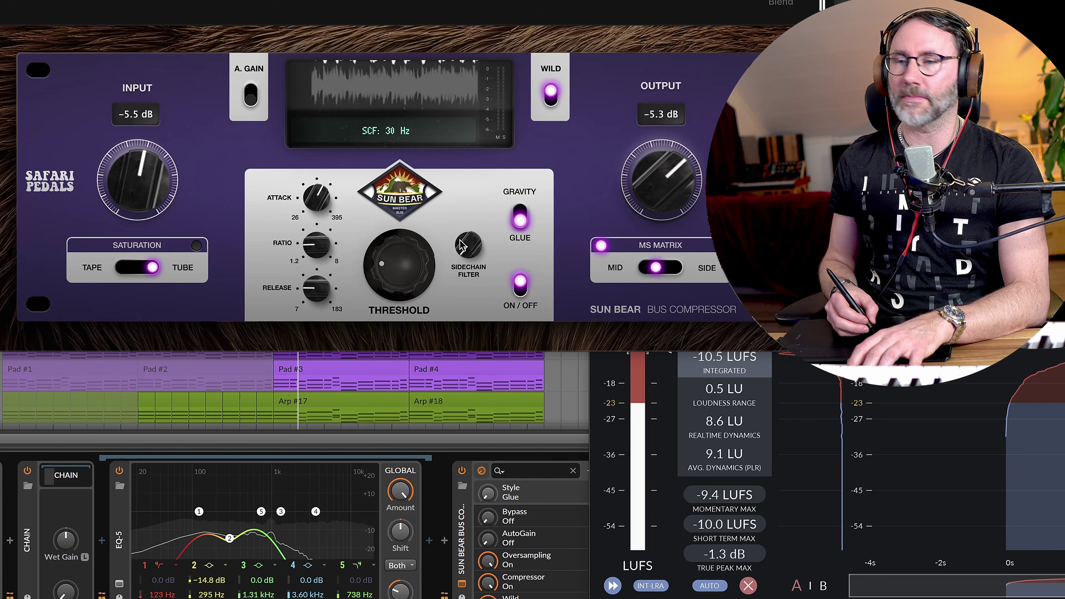
Turn on saturation, audition it with the input gain at 0.9 dB, and stop playback
{"action": "left_click", "coordinate": [197, 245]}
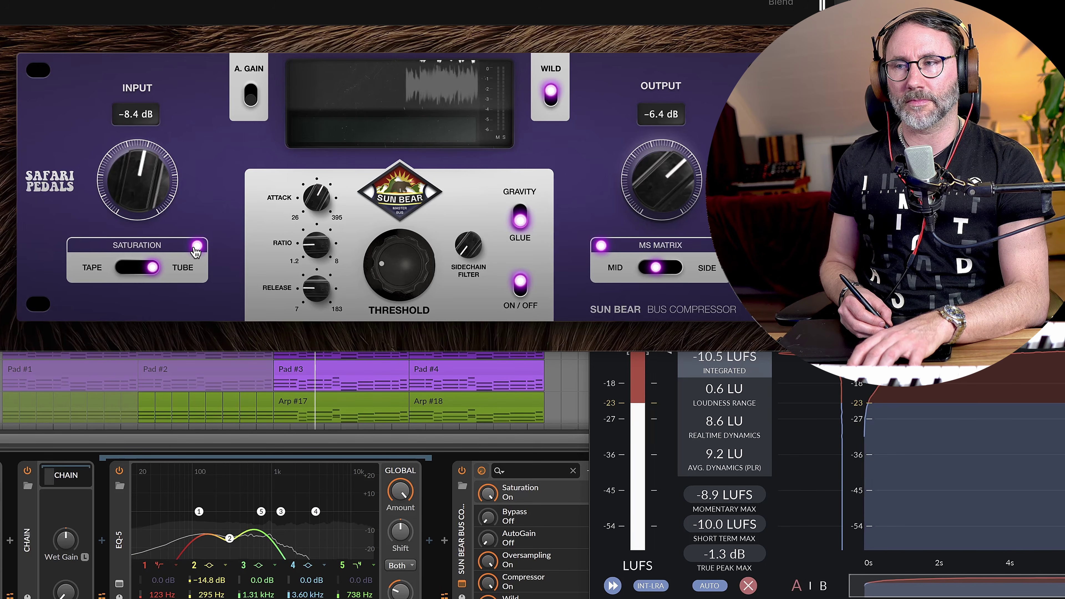
{"action": "mouse_move", "coordinate": [151, 188]}
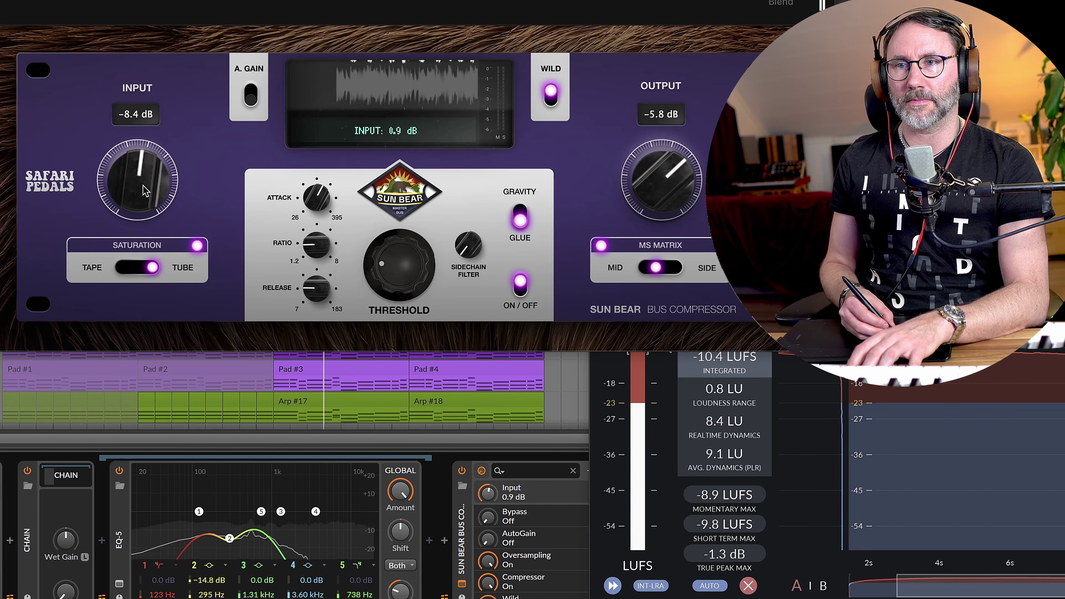
{"action": "key", "text": "space"}
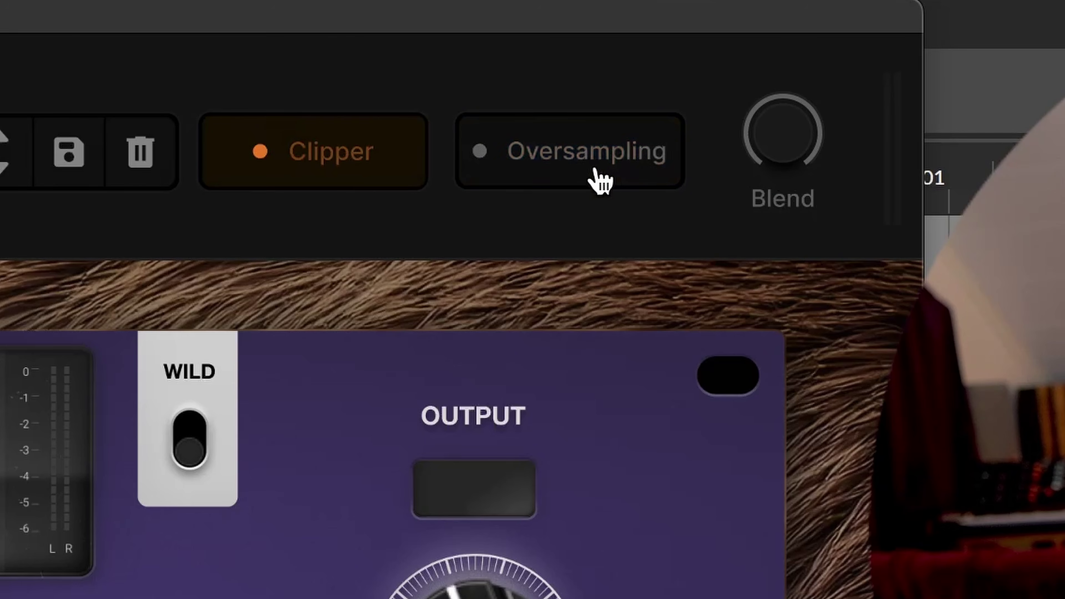
Turn on oversampling and adjust the compressor's Blend amount
{"action": "left_click", "coordinate": [594, 157]}
{"action": "mouse_move", "coordinate": [771, 145]}
{"action": "left_mouse_down"}
{"action": "mouse_move", "coordinate": [744, 254]}
{"action": "mouse_move", "coordinate": [747, 450]}
{"action": "mouse_move", "coordinate": [844, 167]}
{"action": "mouse_move", "coordinate": [762, 162]}
{"action": "left_mouse_up"}
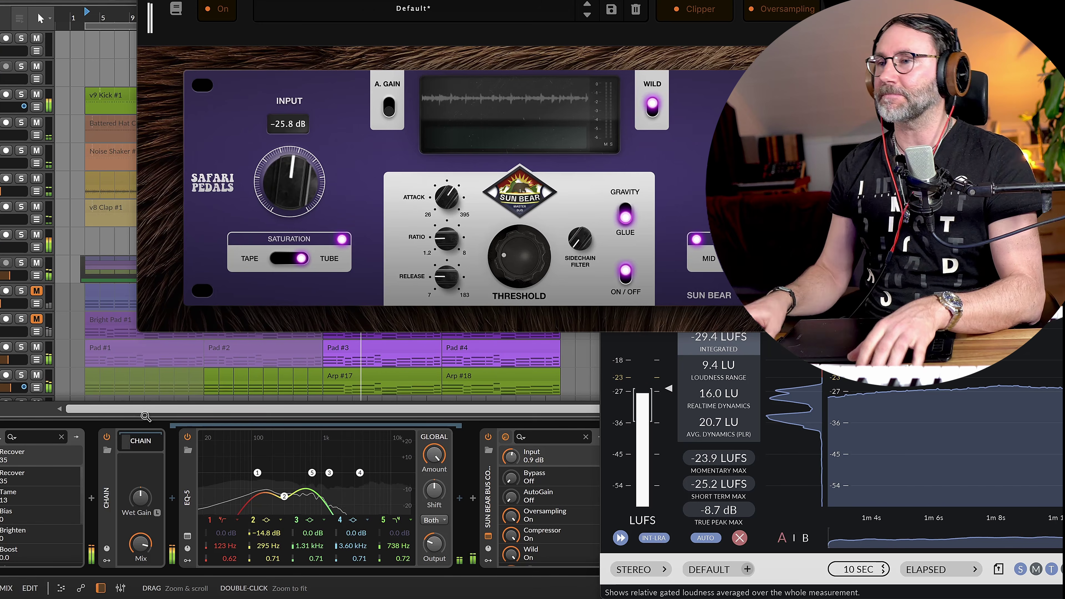
Adjust the Mix amount of the chain in front of the EQ-5 while the track plays
{"action": "middle_click", "coordinate": [154, 489]}
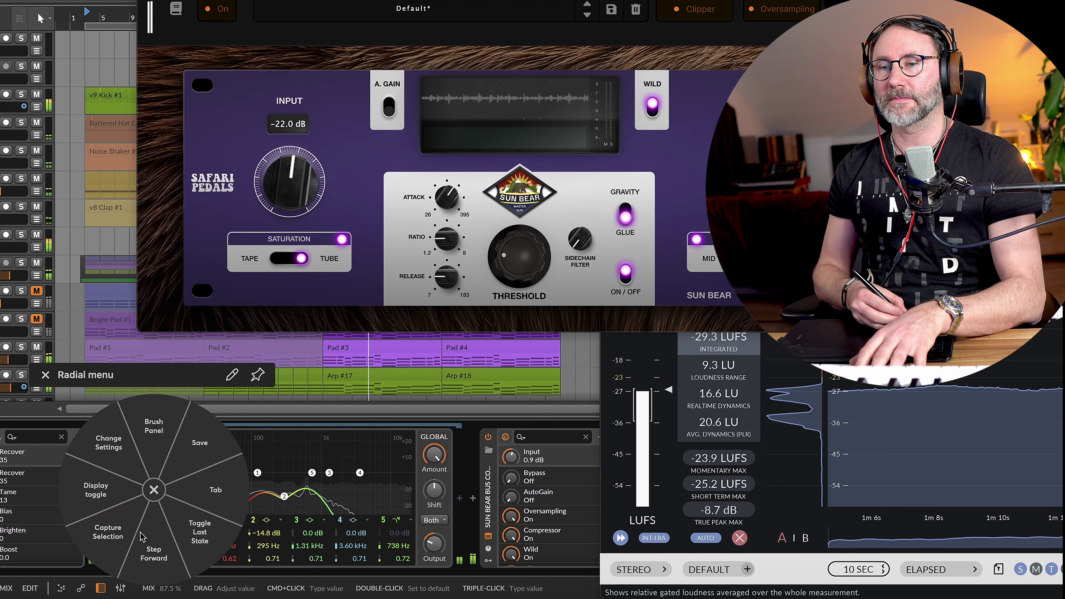
{"action": "left_click", "coordinate": [142, 536]}
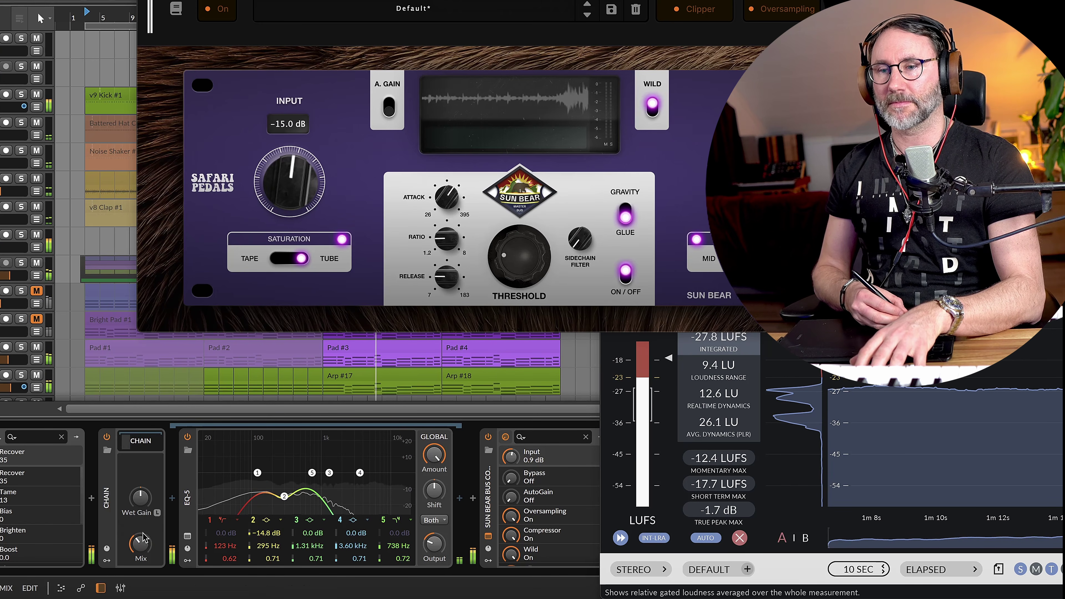